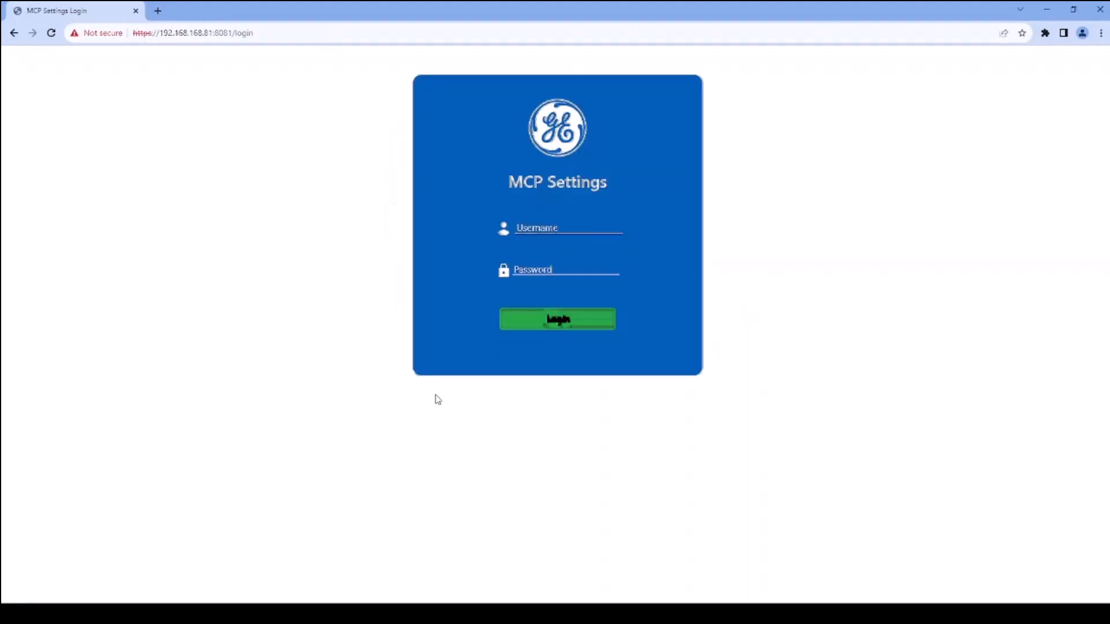
Log in to MCP Settings as defadmin with the account password and acknowledge the administrator account notice
text(d••)
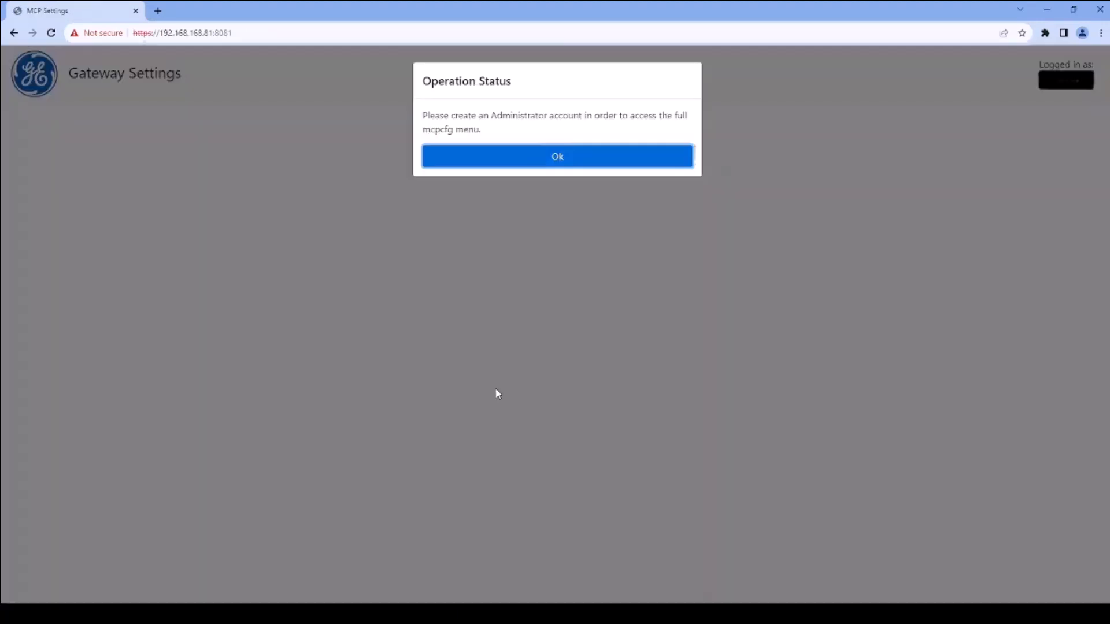
click(554, 162)
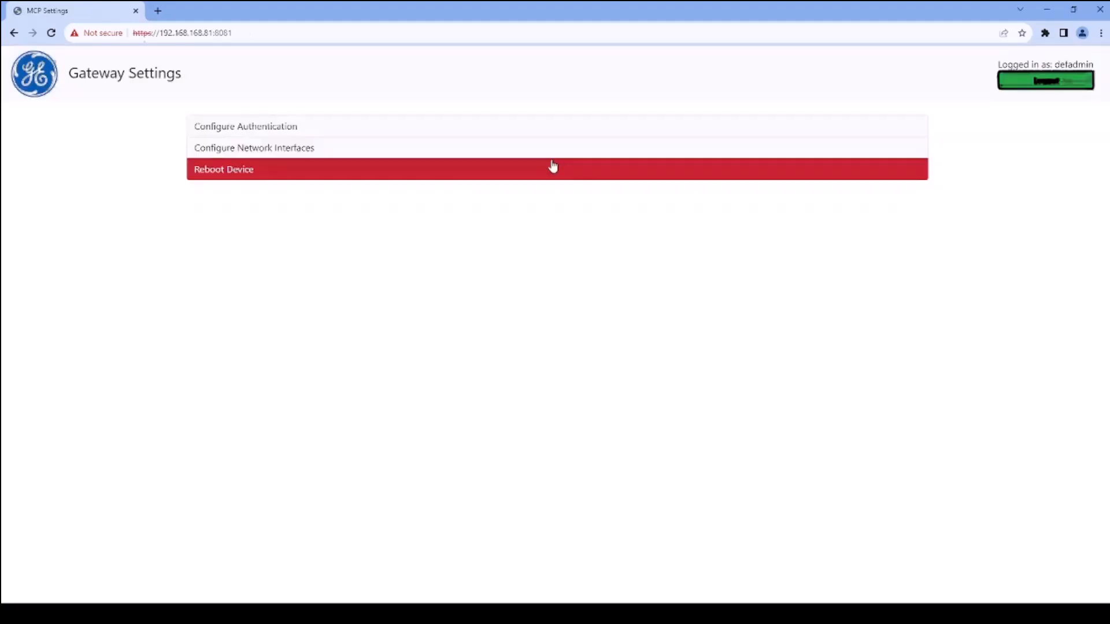
Start adding a user to the Administrator group with the username admin and the full name admindemo
click(384, 132)
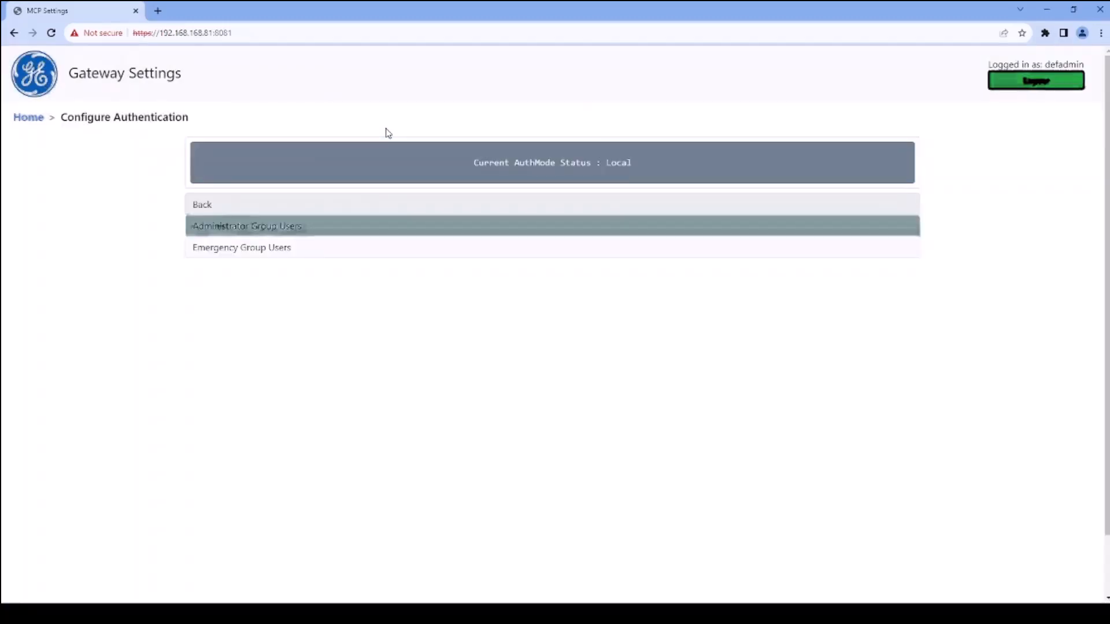
click(309, 233)
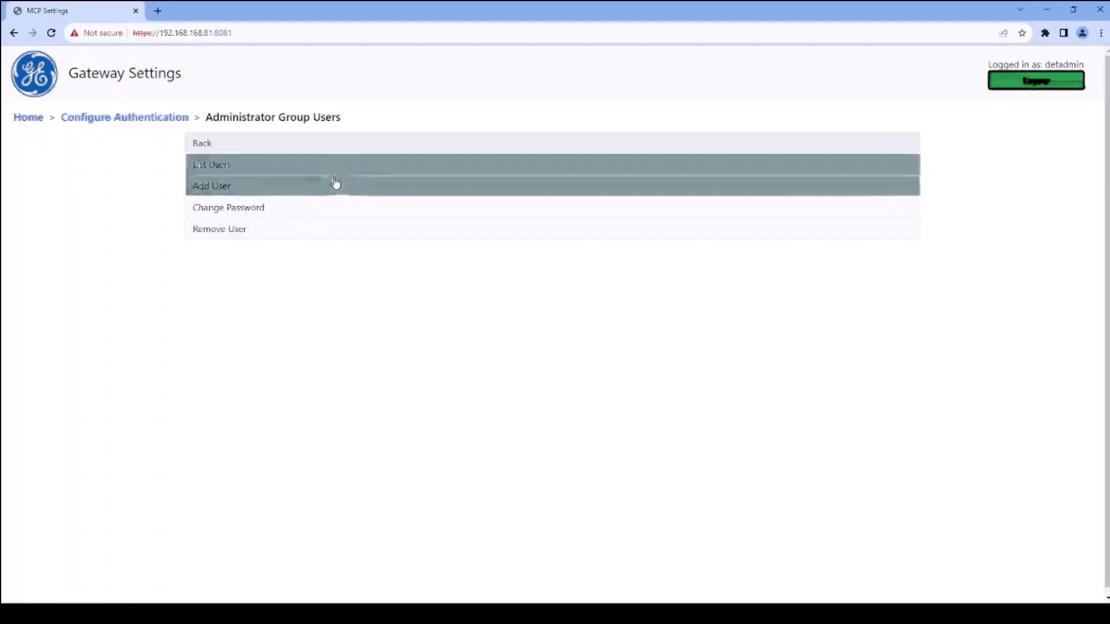
click(335, 186)
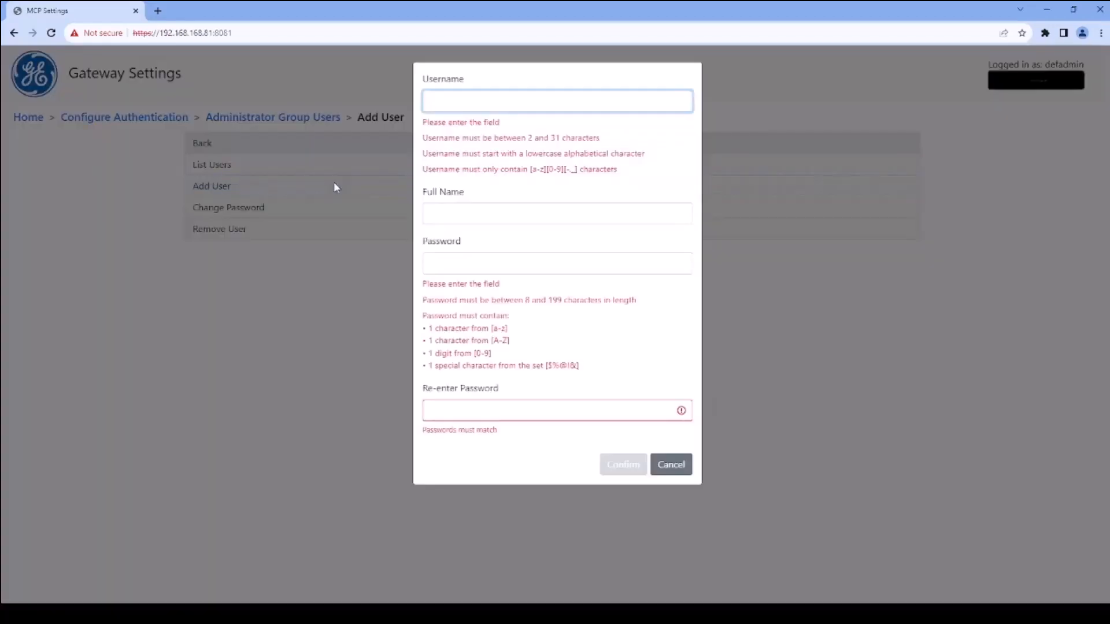
text(admin)
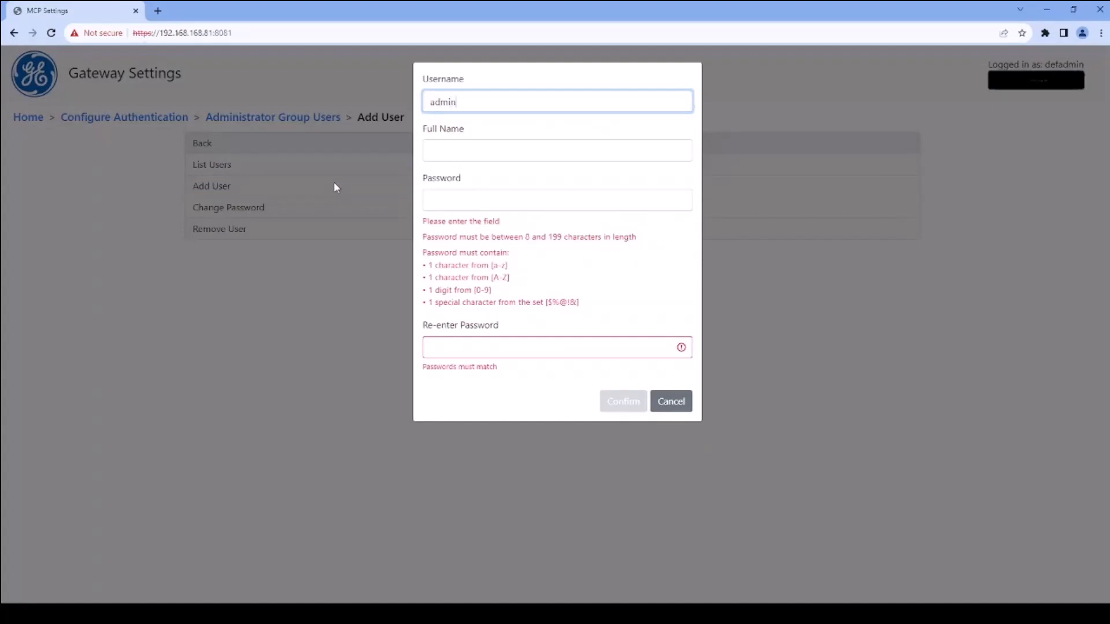
click(483, 151)
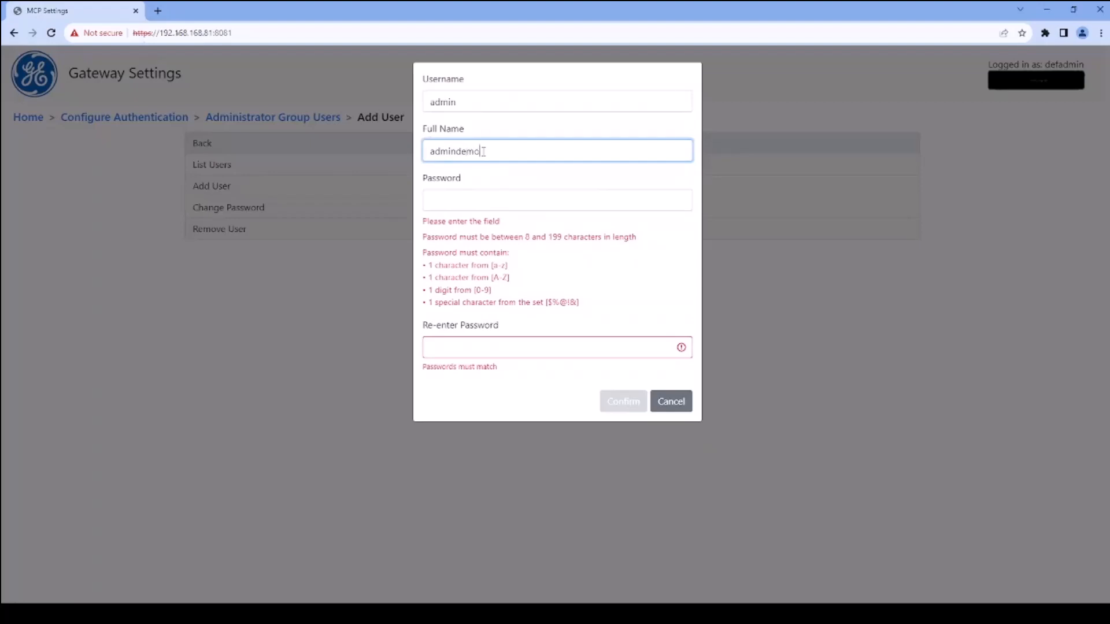
Enter and re-enter the new administrator's password, create the account and acknowledge the result
click(518, 200)
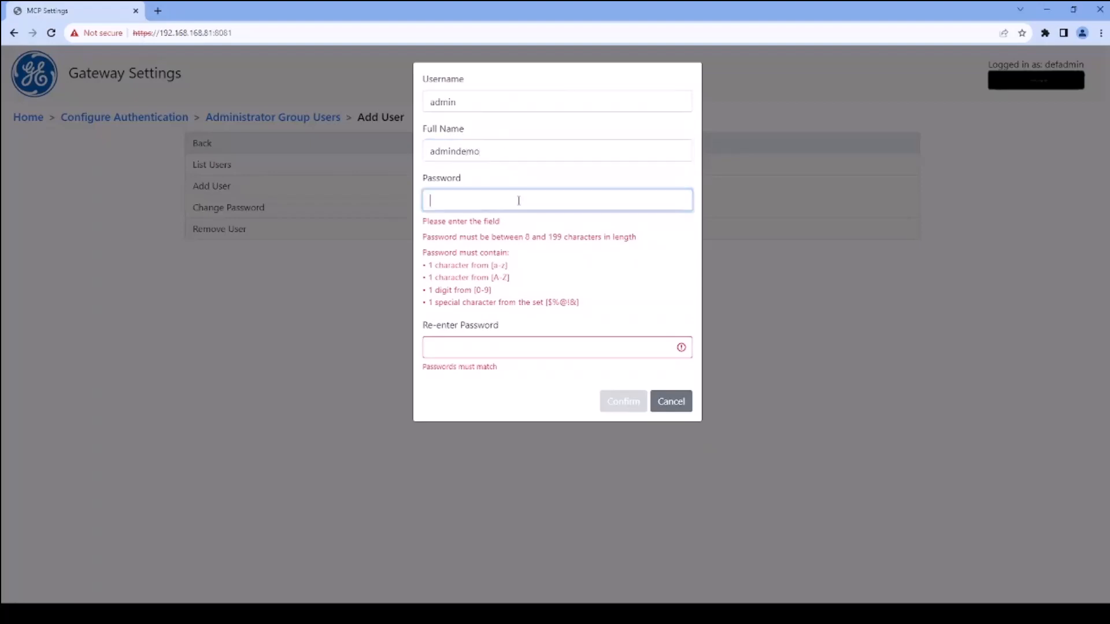
text(a)
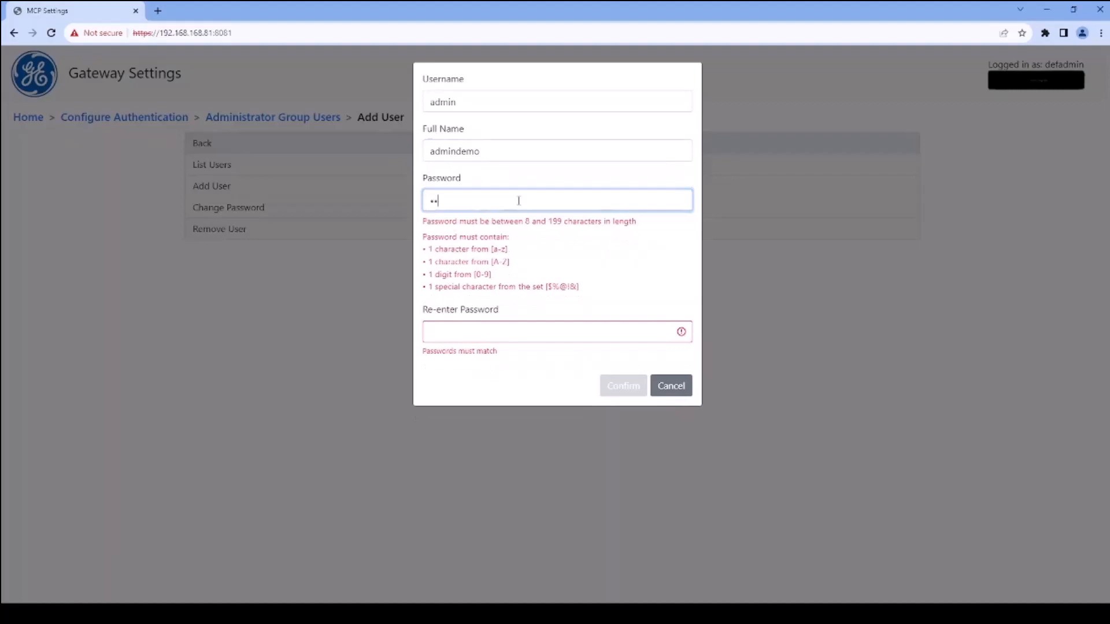
text(•••)
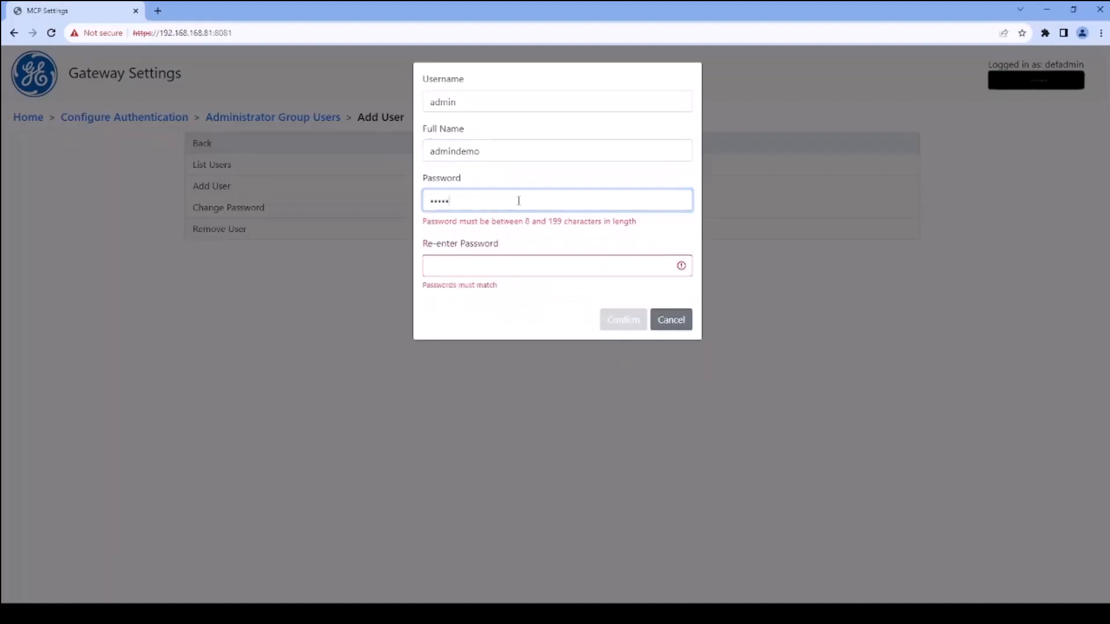
text(••••)
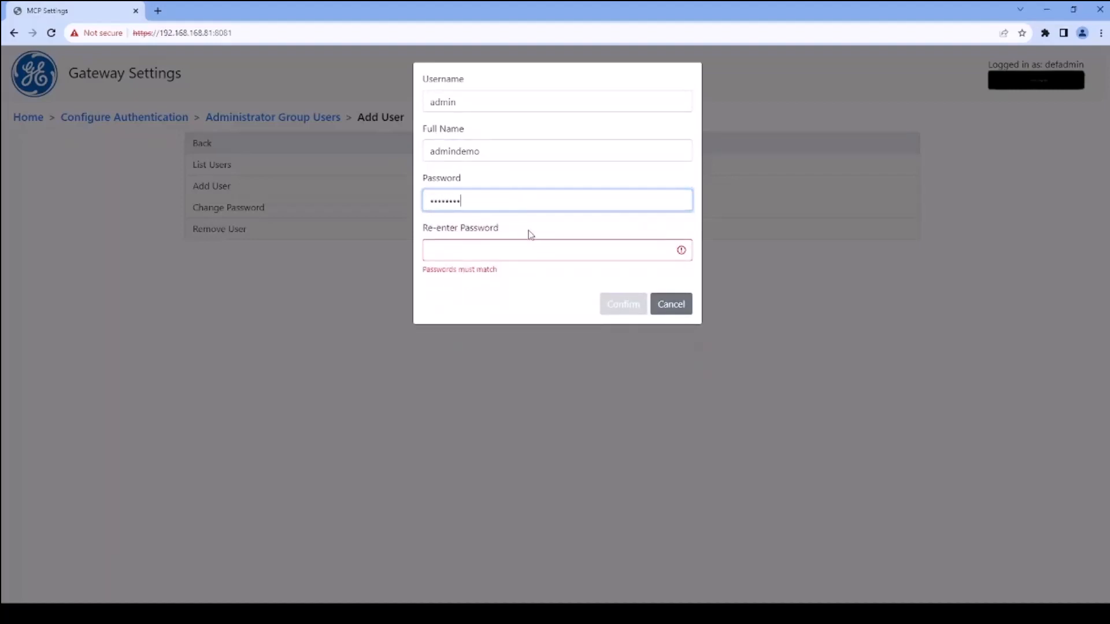
click(535, 251)
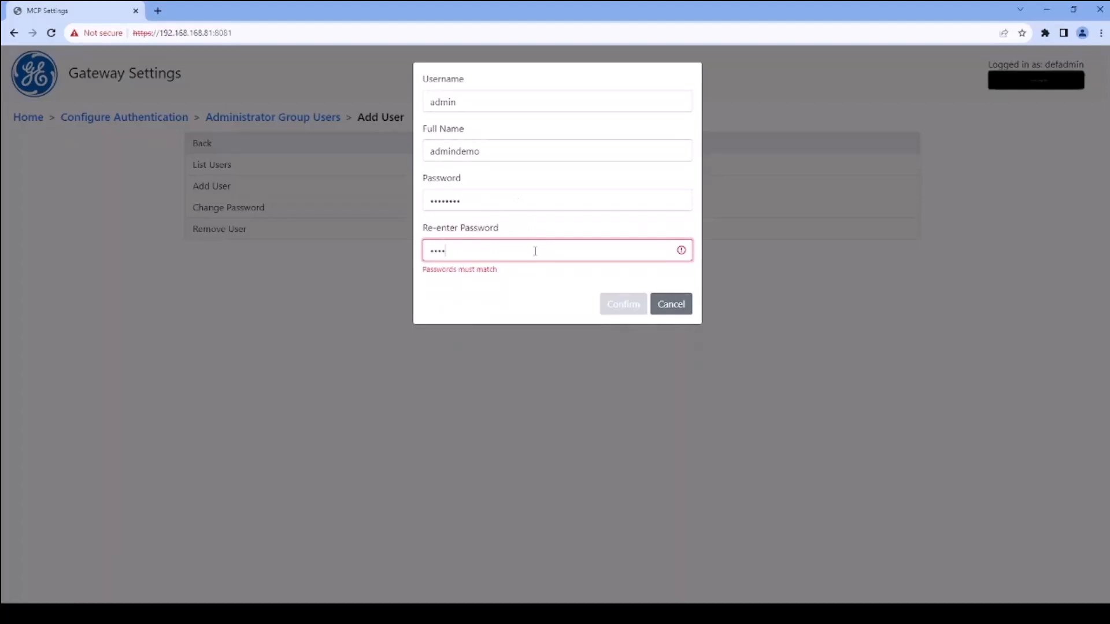
text(••••••••)
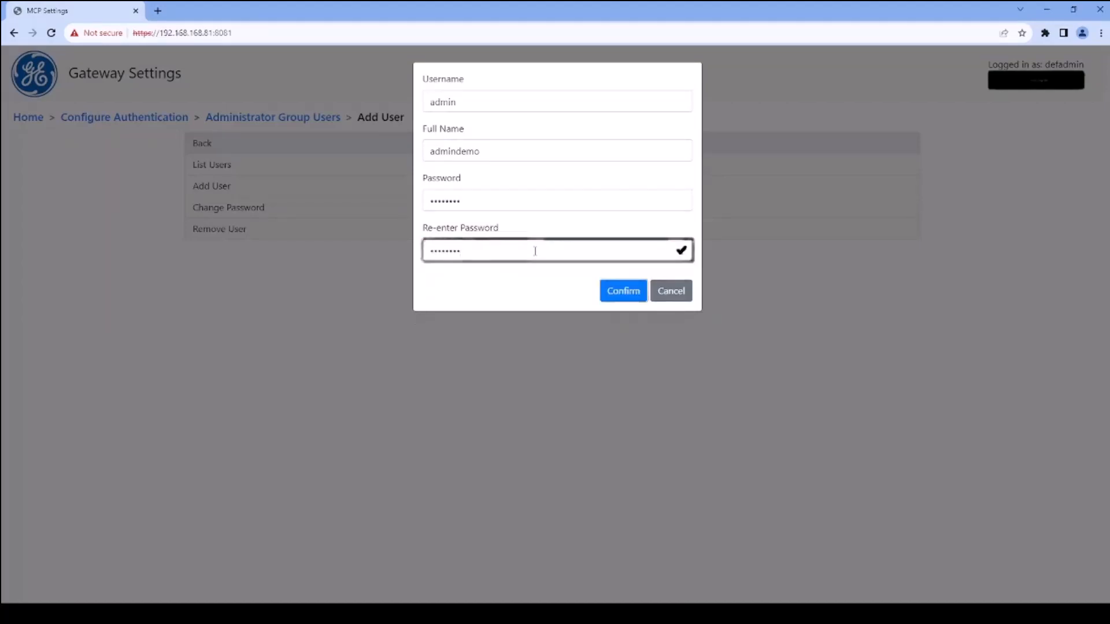
click(624, 290)
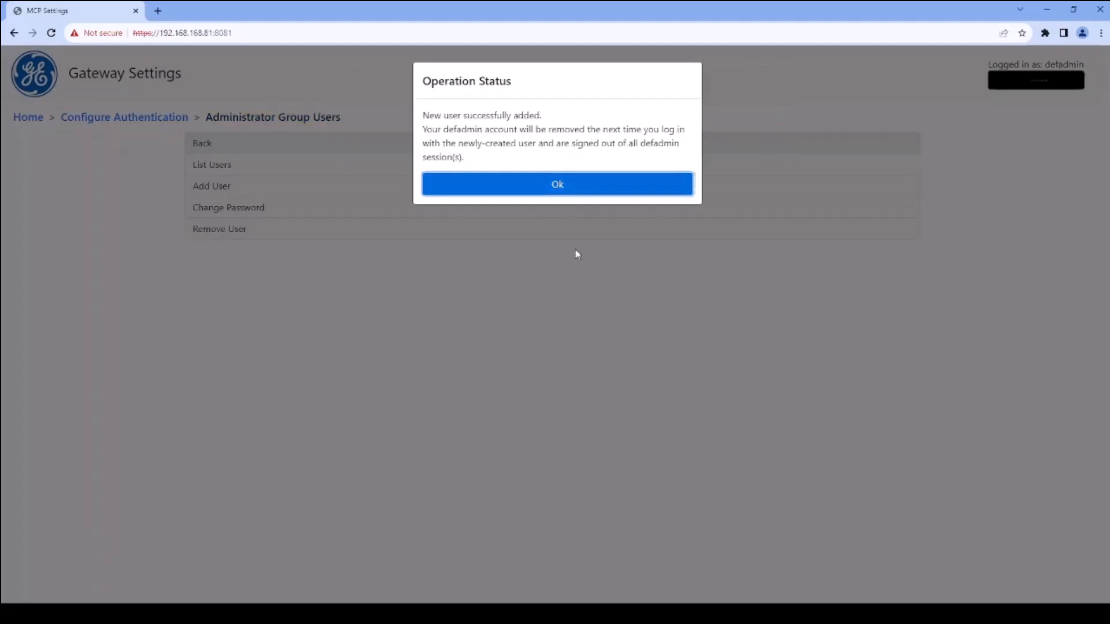
click(579, 185)
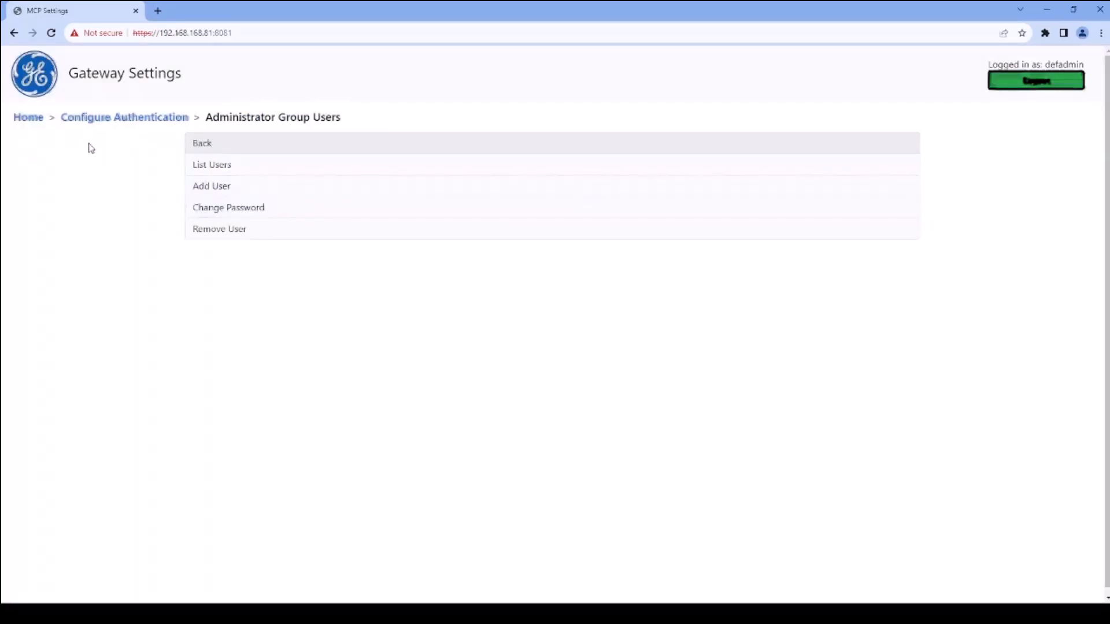
In the network interface configuration, enter 10.14.24.135 as the static adapter IP address of Net2
click(27, 117)
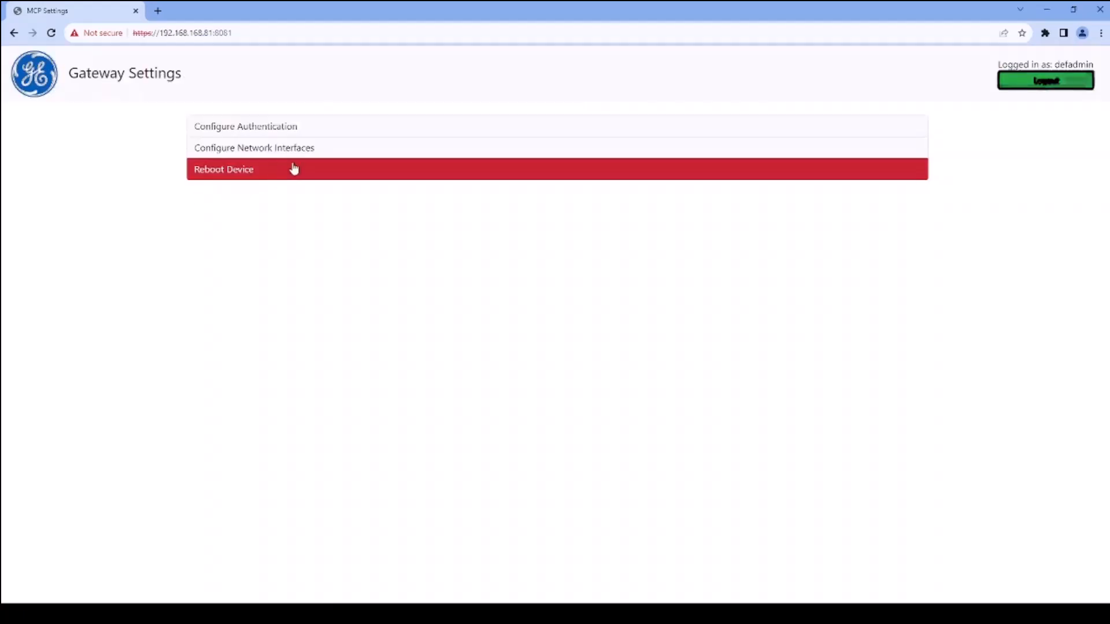
click(307, 150)
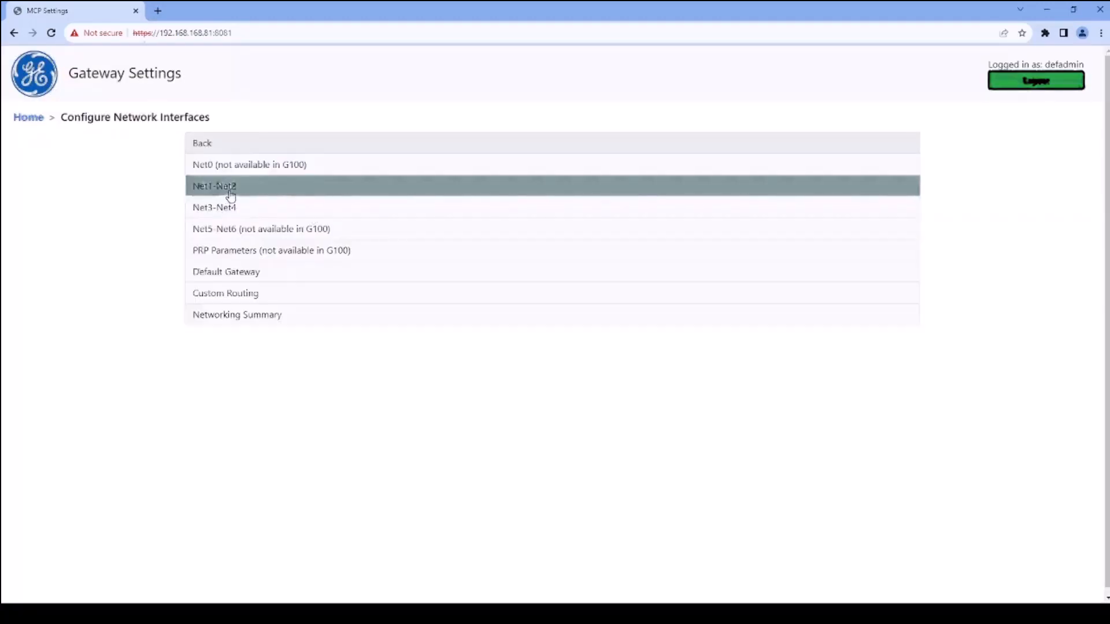
click(231, 194)
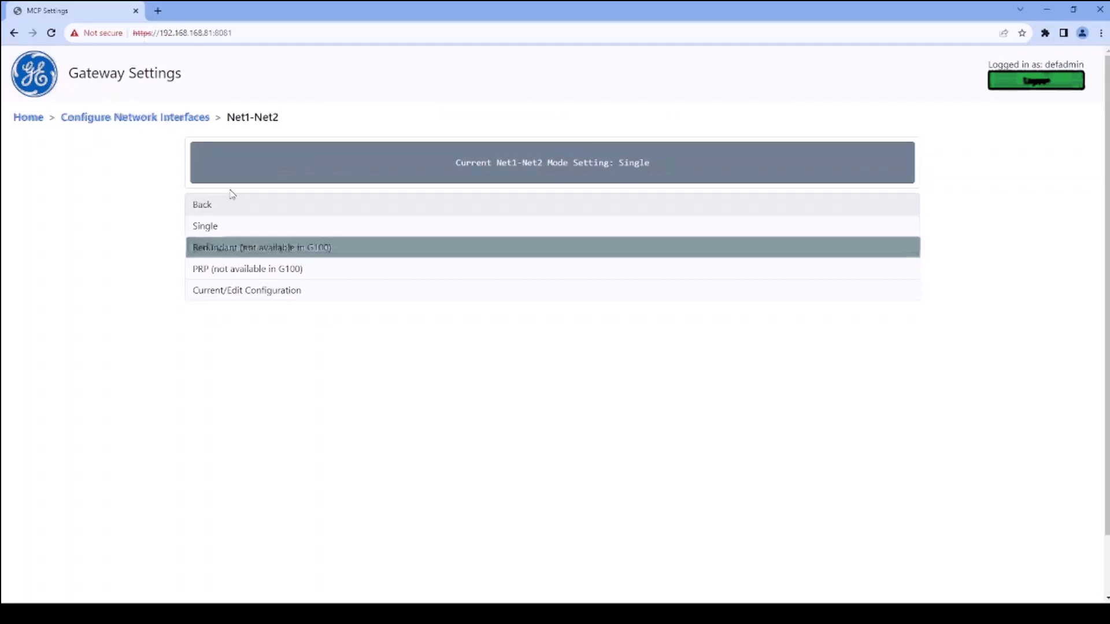
click(256, 291)
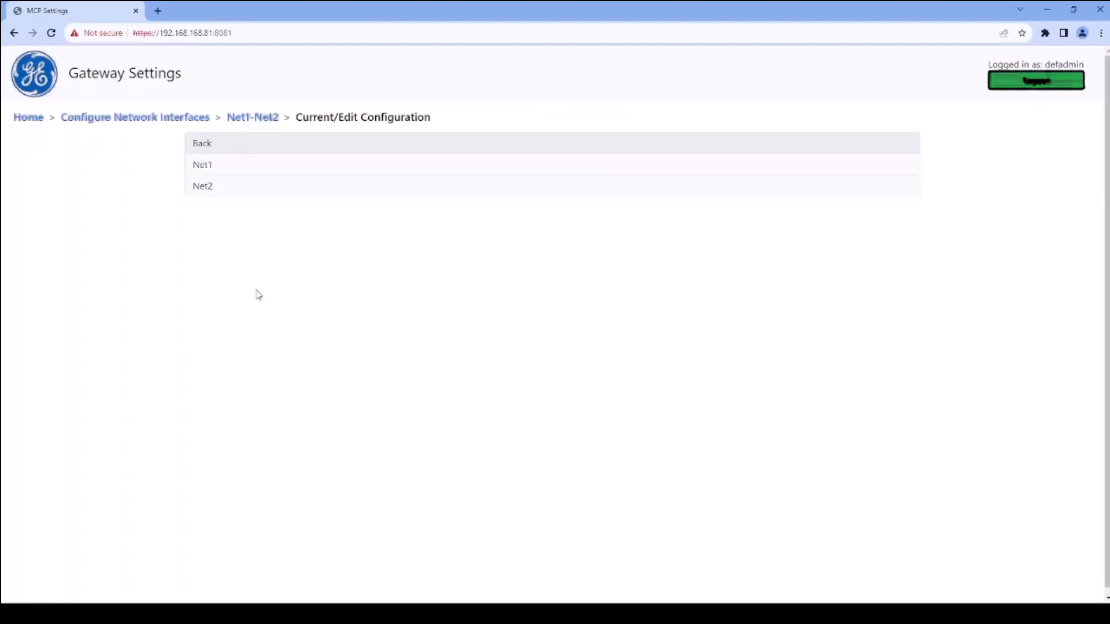
click(242, 186)
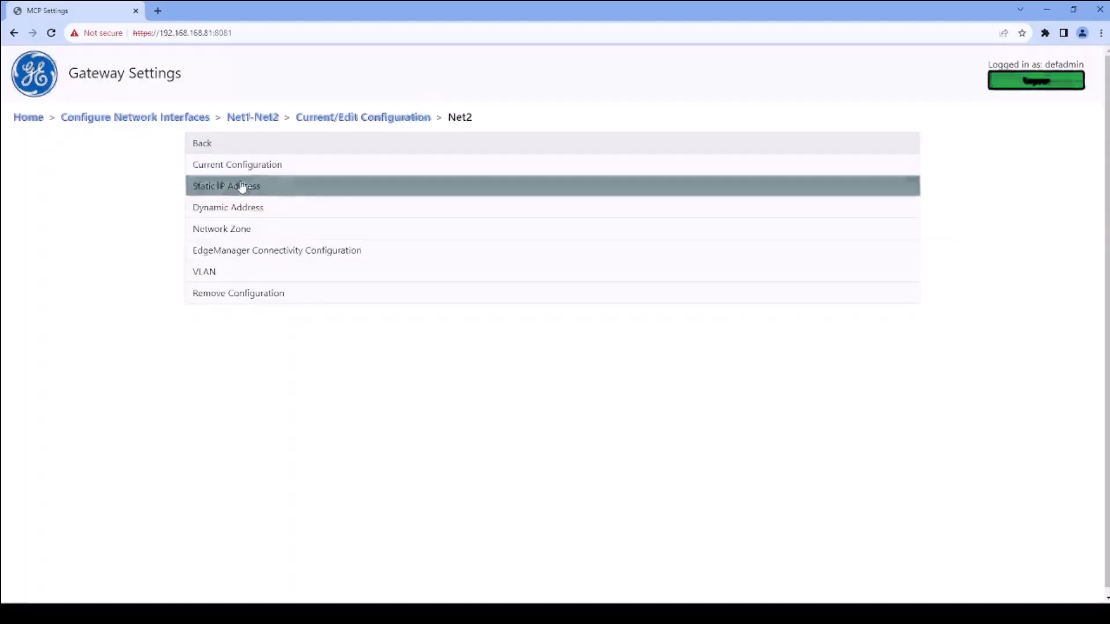
click(246, 185)
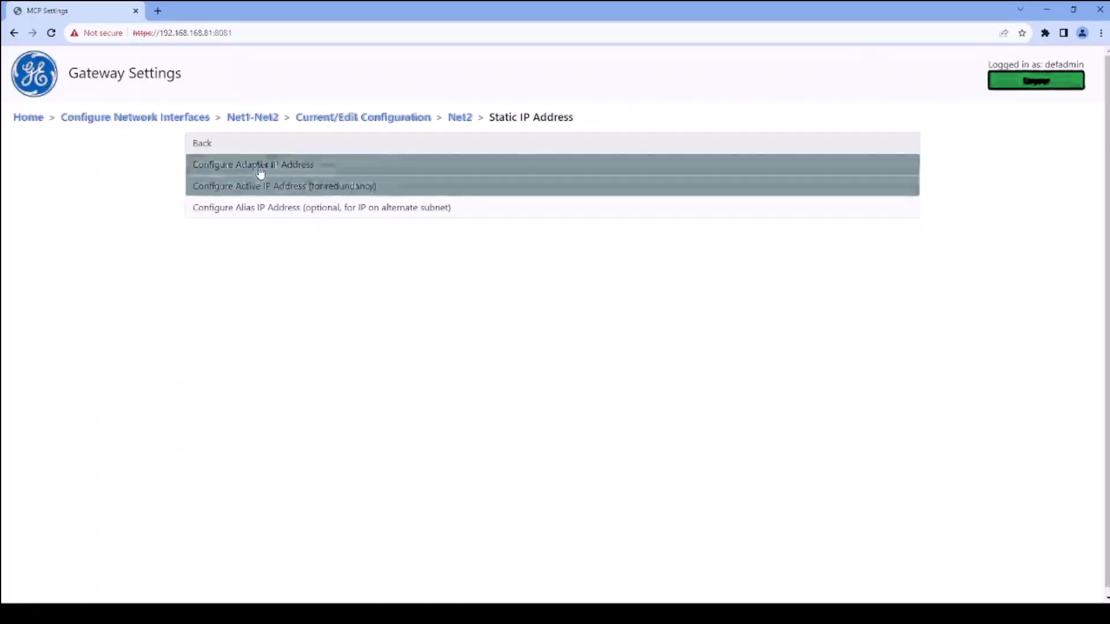
click(260, 171)
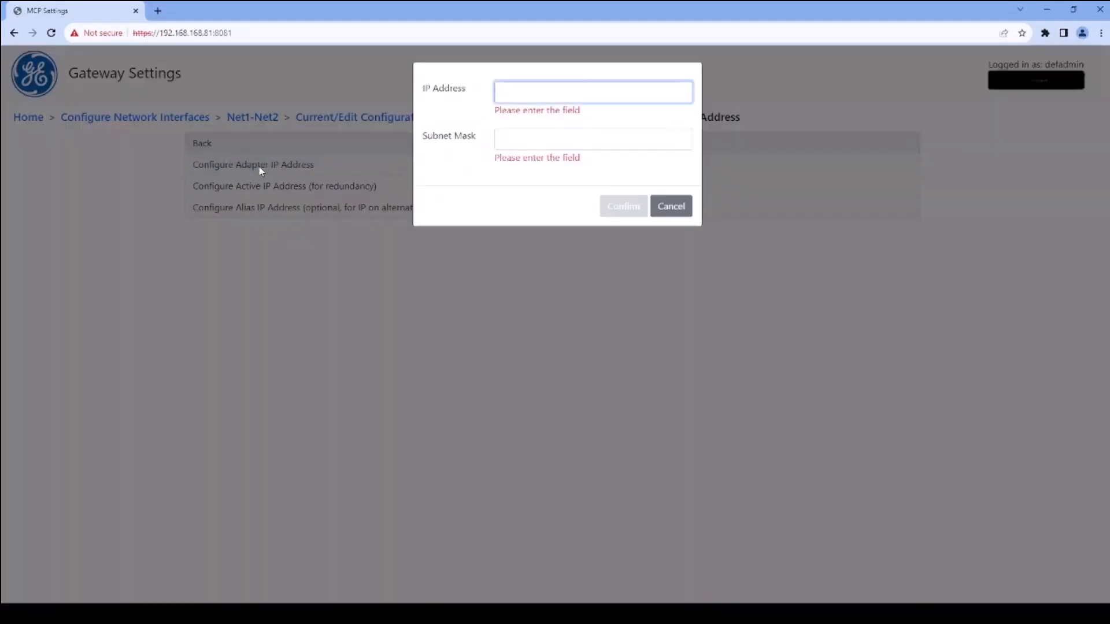
text(10.14.24.)
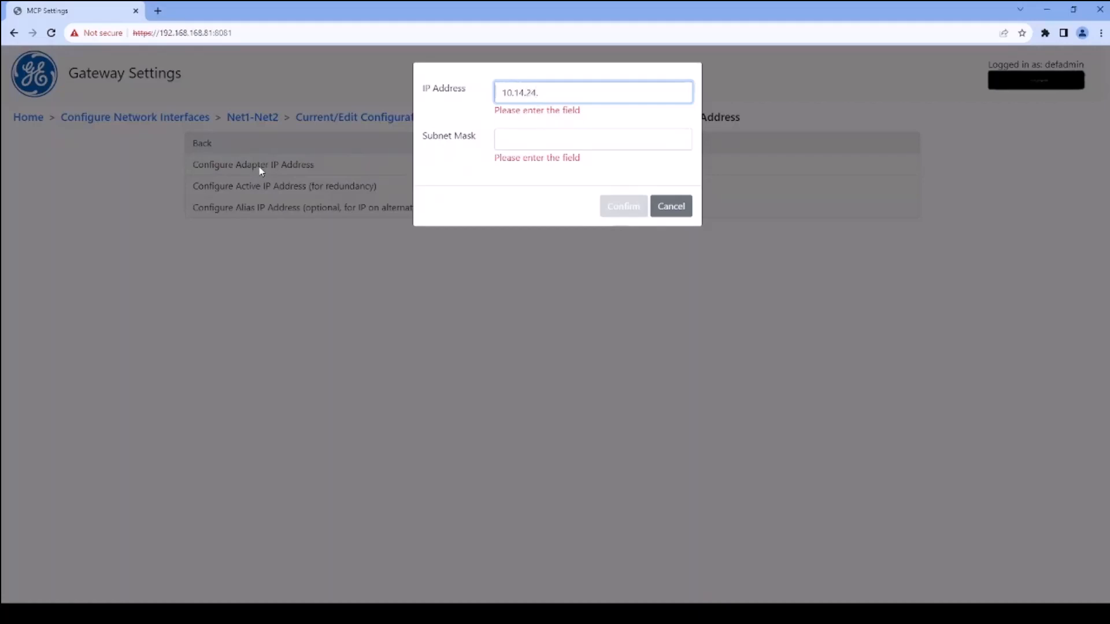
text(135)
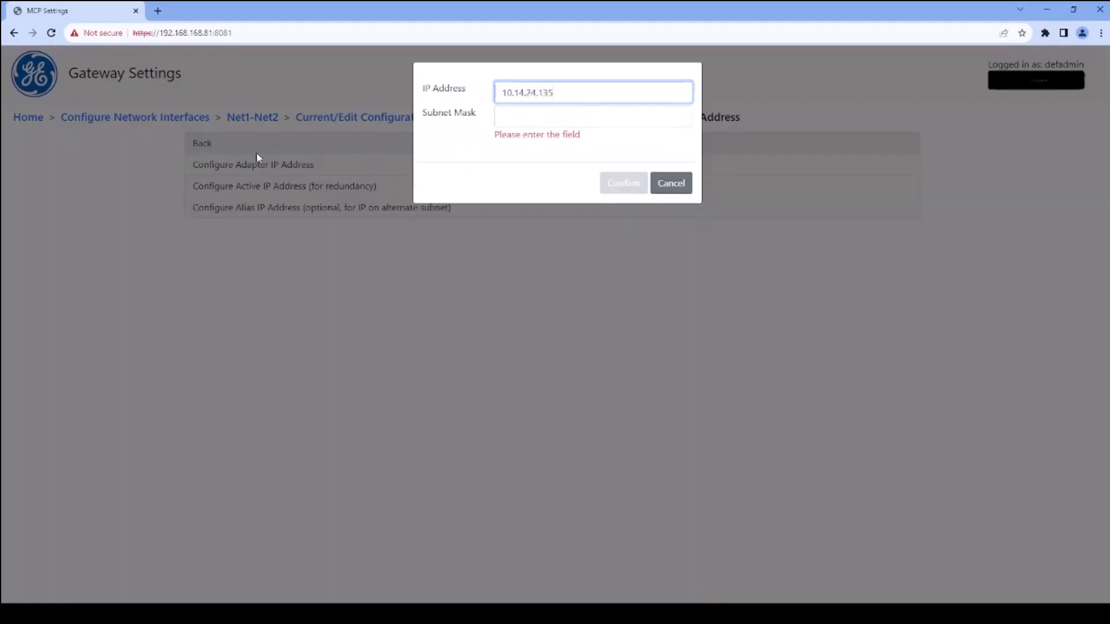
Set Net2's subnet mask to 255.255.255.0 and accept the new static IP settings
click(534, 120)
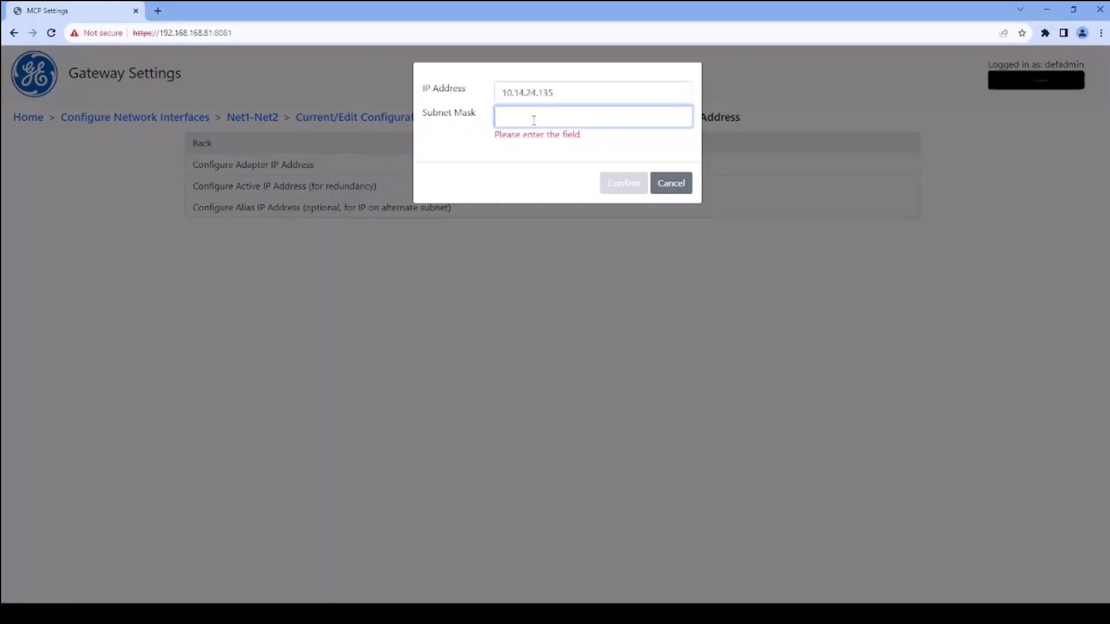
text(255.255.255.0)
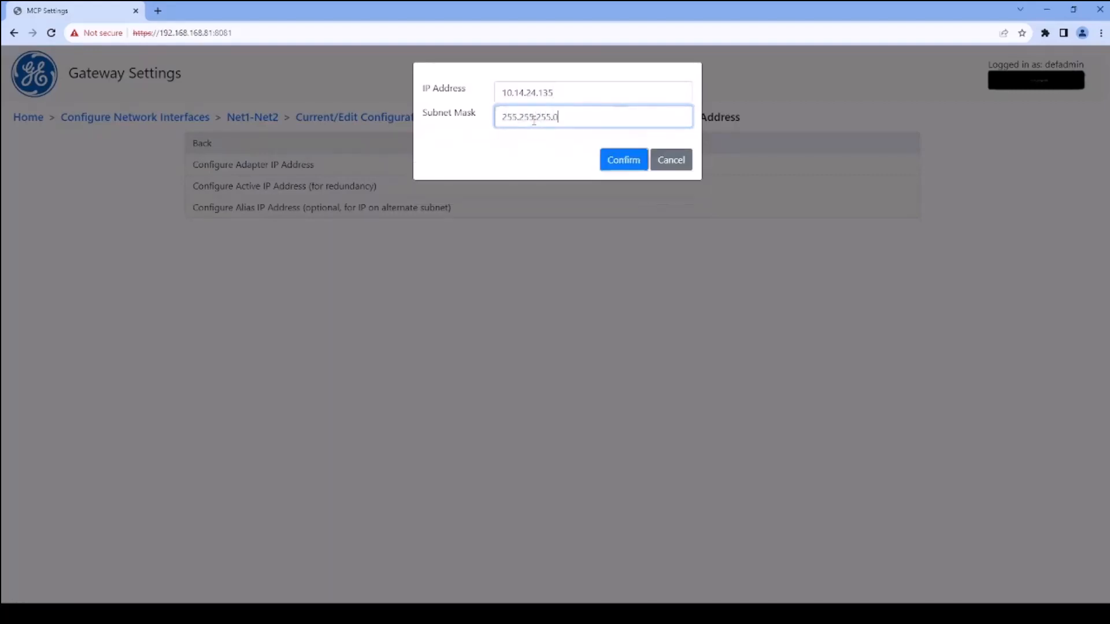
click(623, 165)
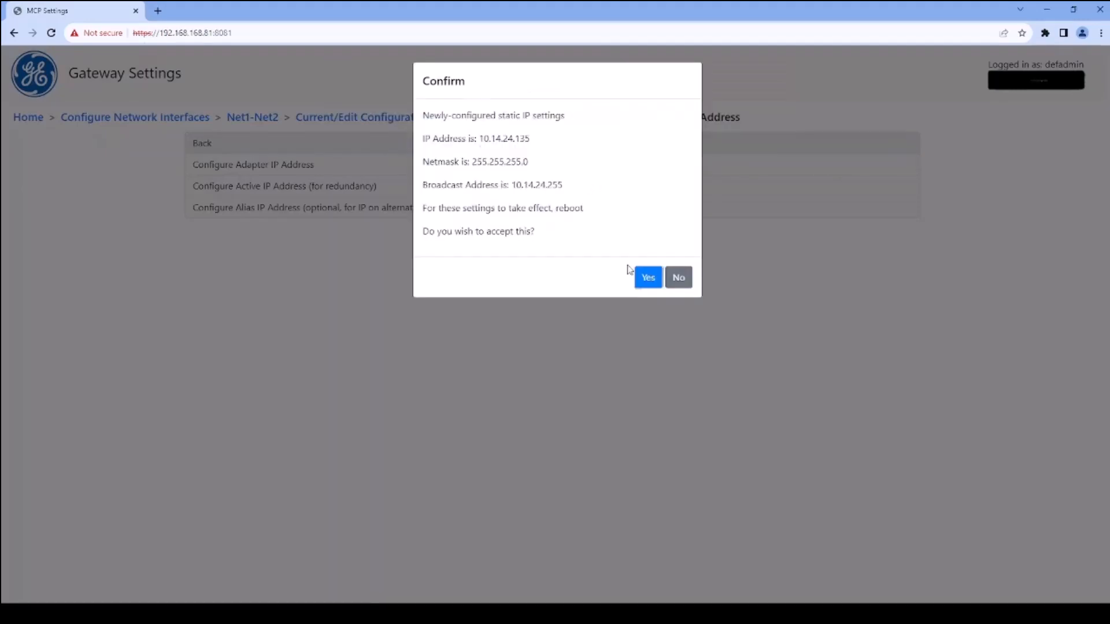
click(647, 278)
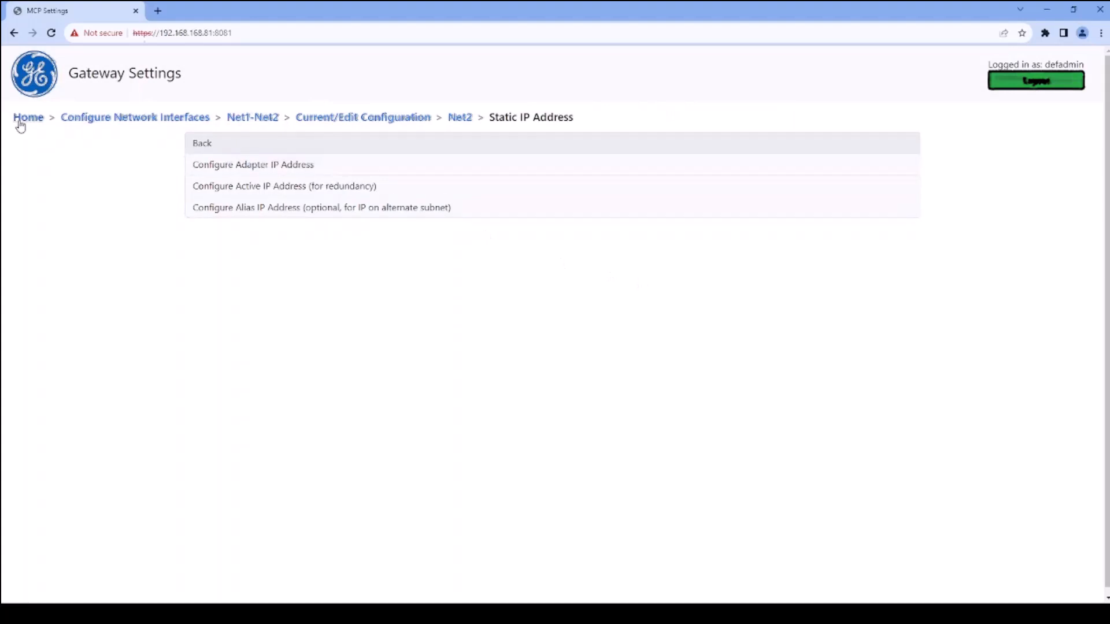
Reboot the device from the home page, confirming with YES and acknowledging the status notice
click(20, 118)
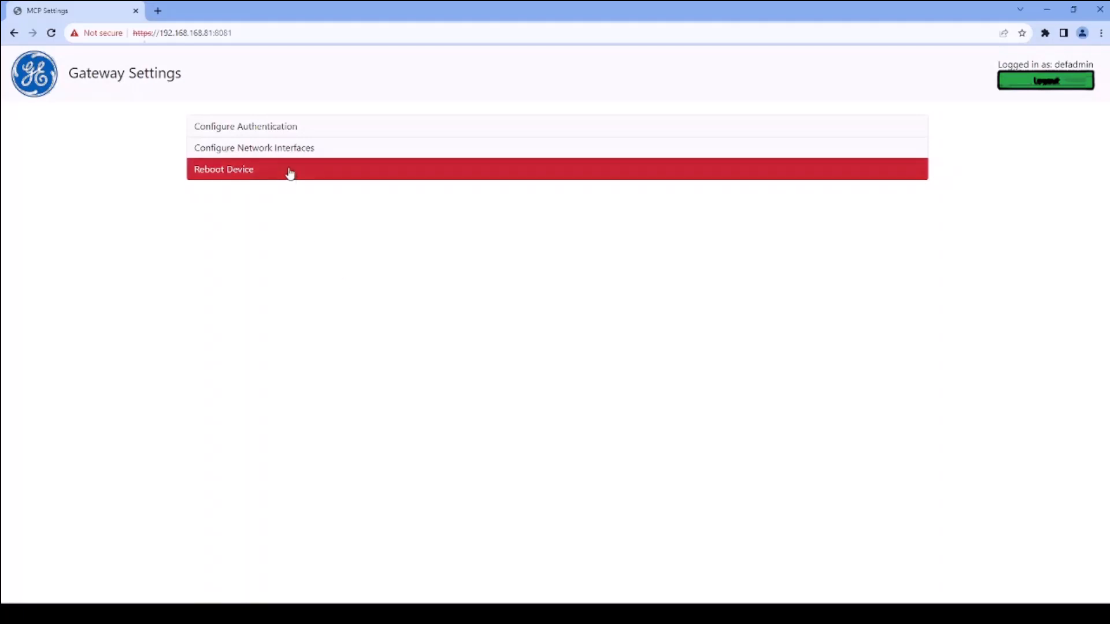
click(289, 171)
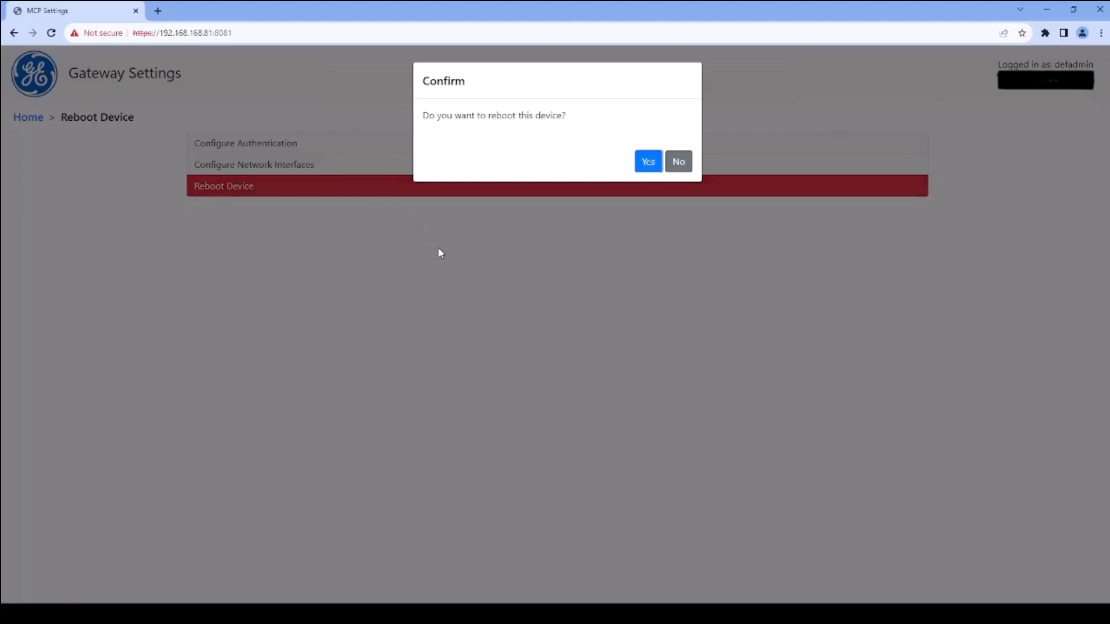
click(648, 162)
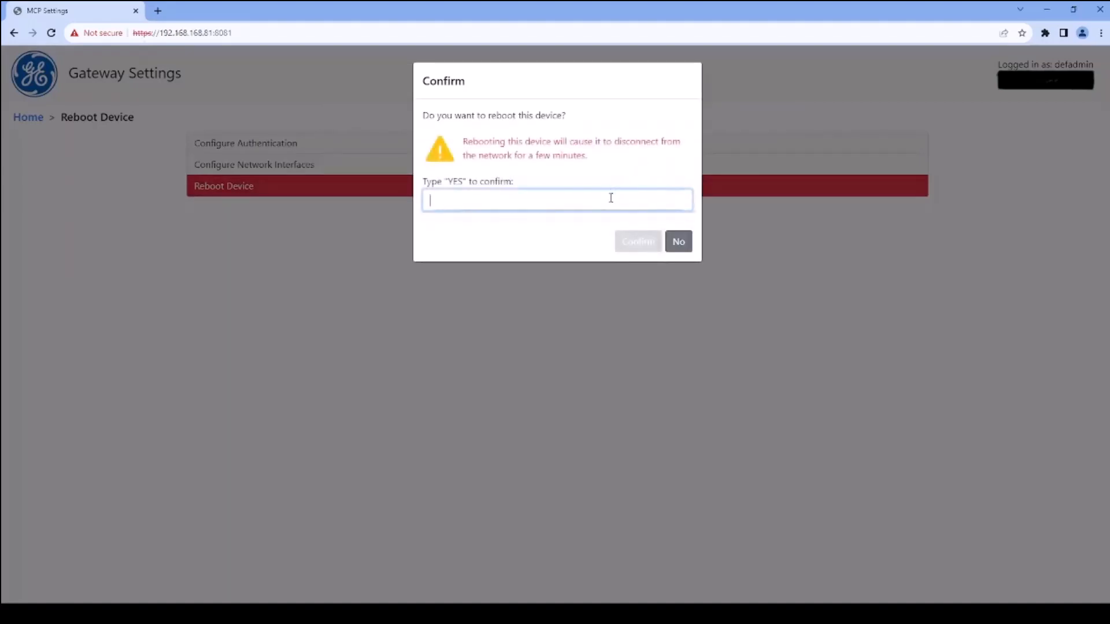
text(YES)
click(634, 250)
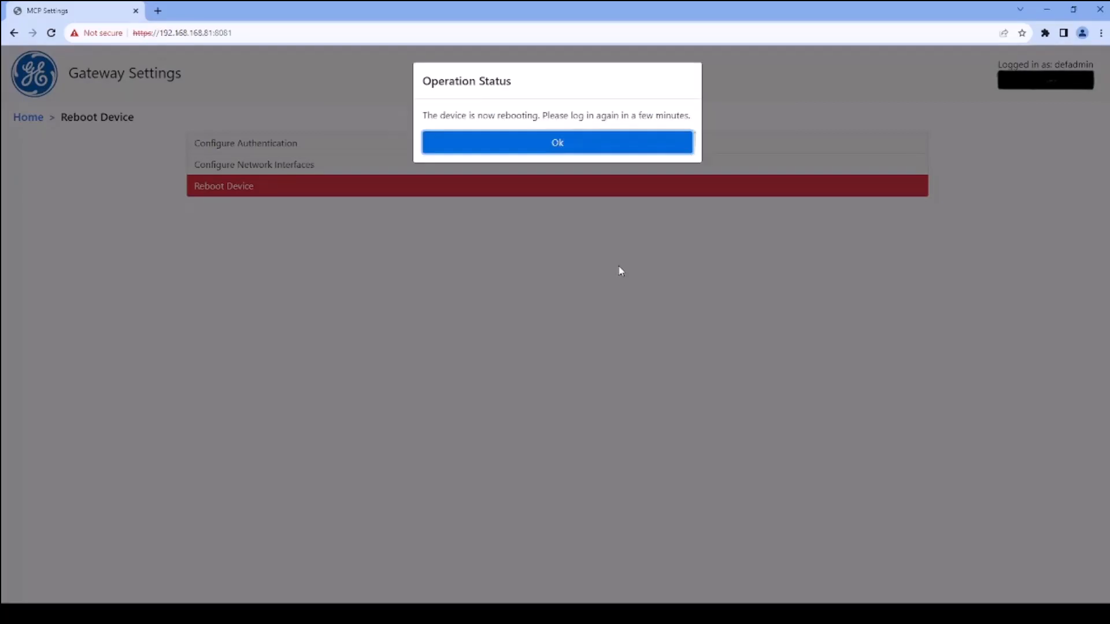
click(558, 141)
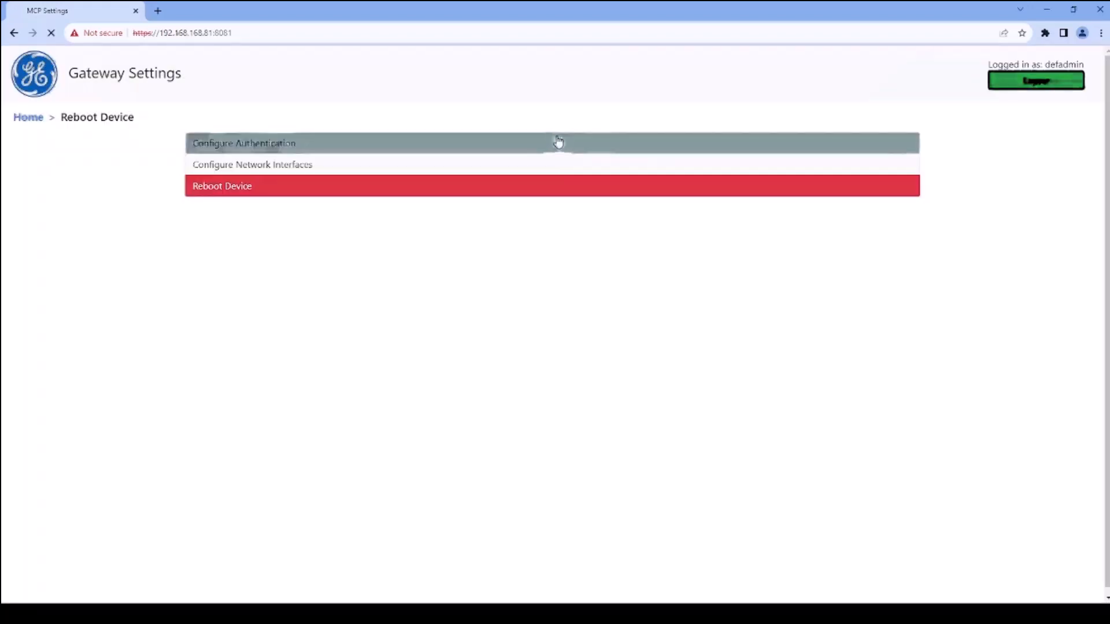
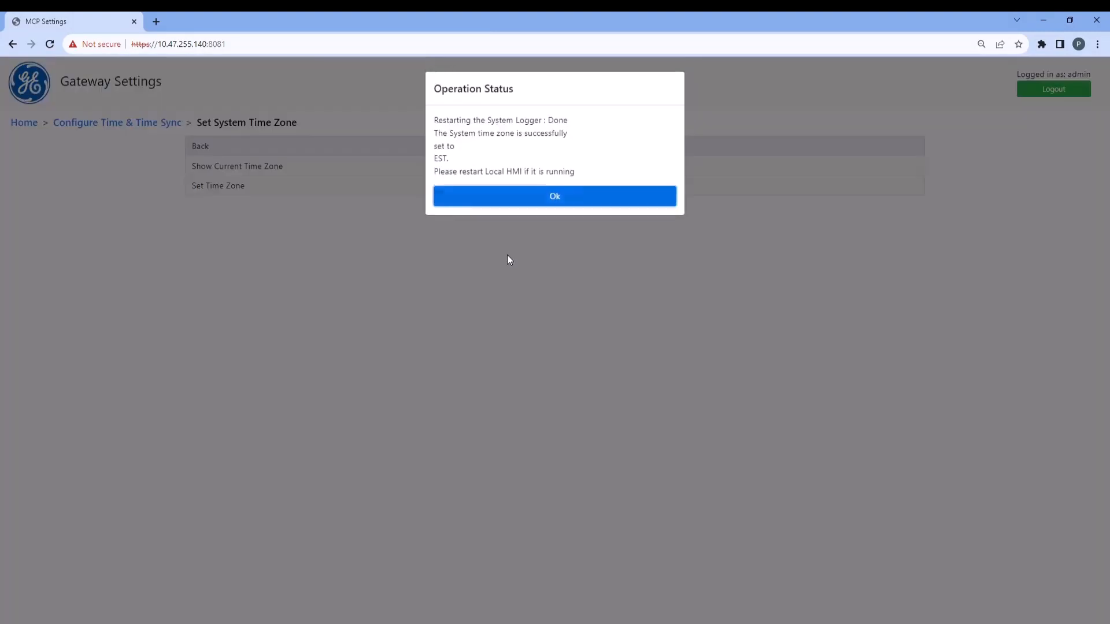
Acknowledge the time zone update and enter 2023-10-20 as the system clock date
click(555, 198)
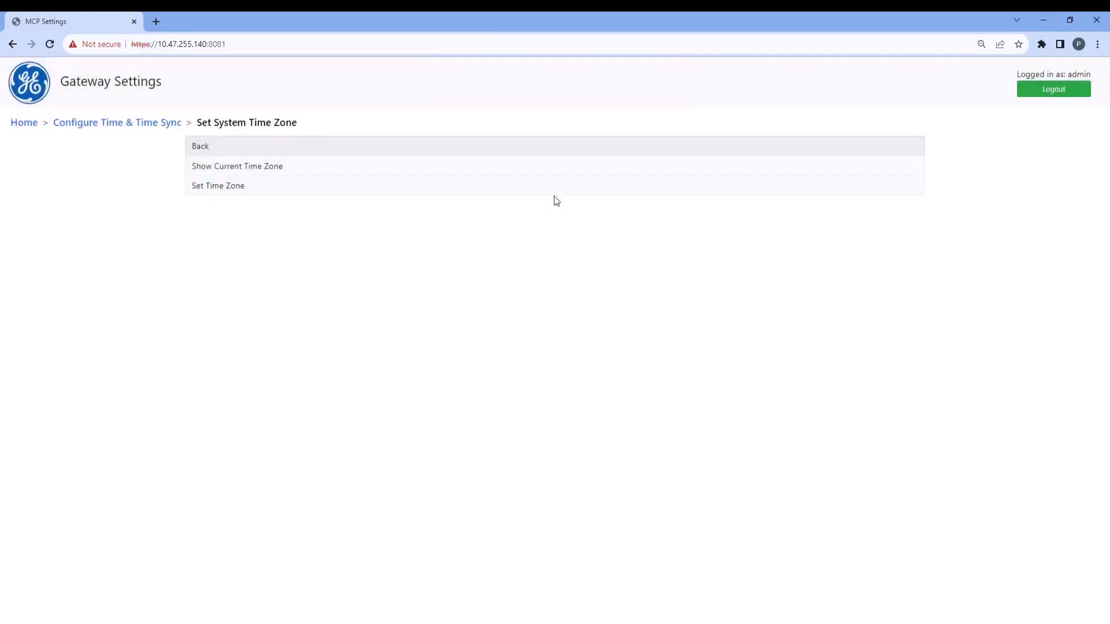
click(145, 125)
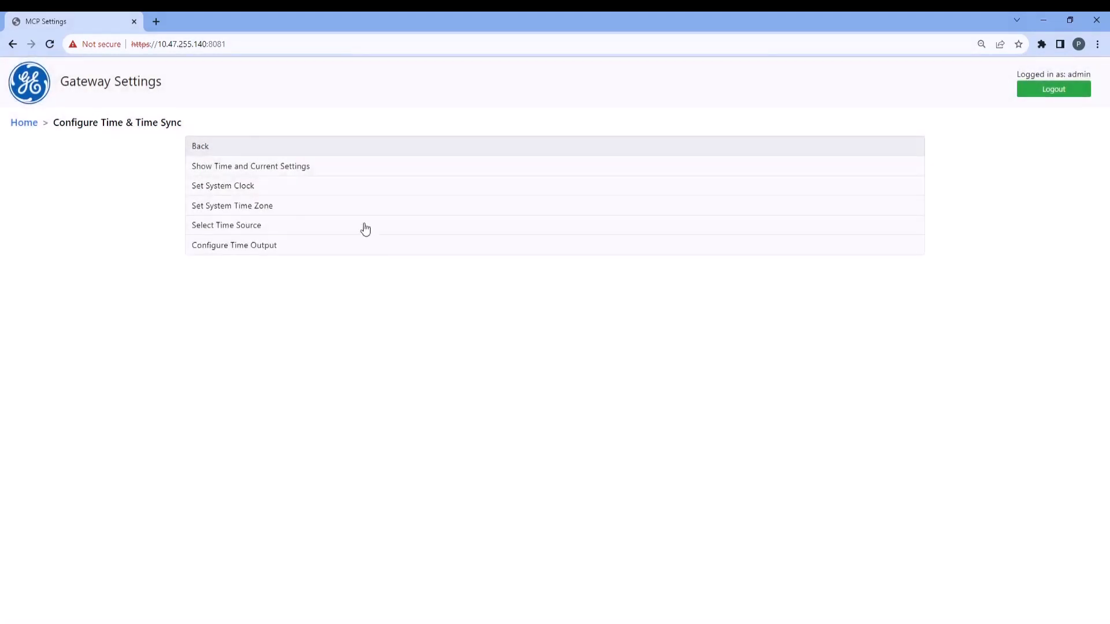
click(347, 187)
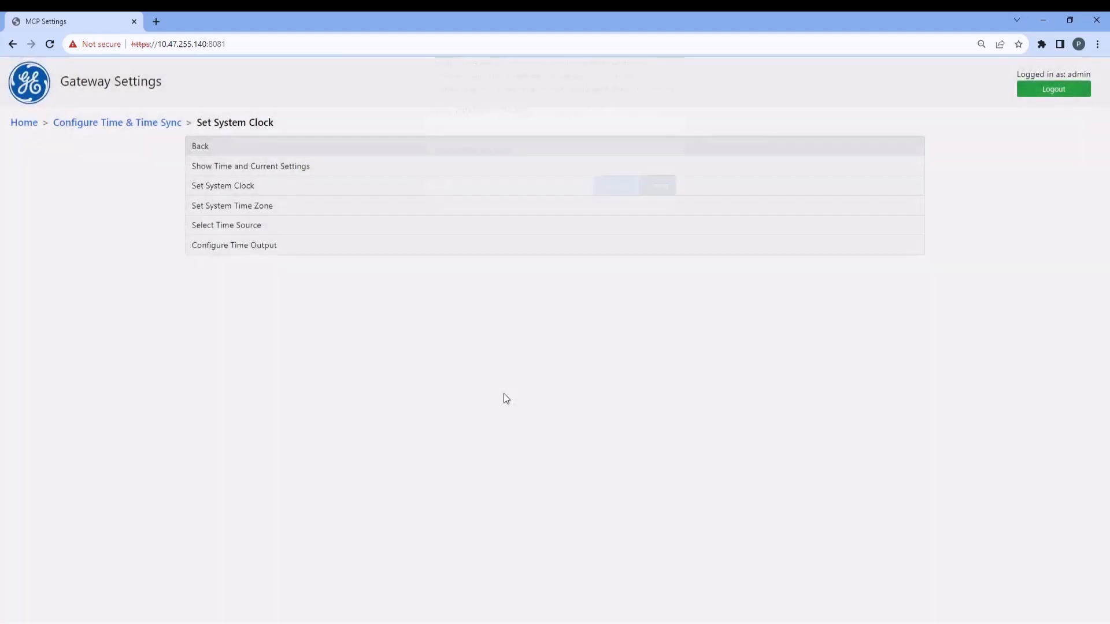
text(2023-10-20)
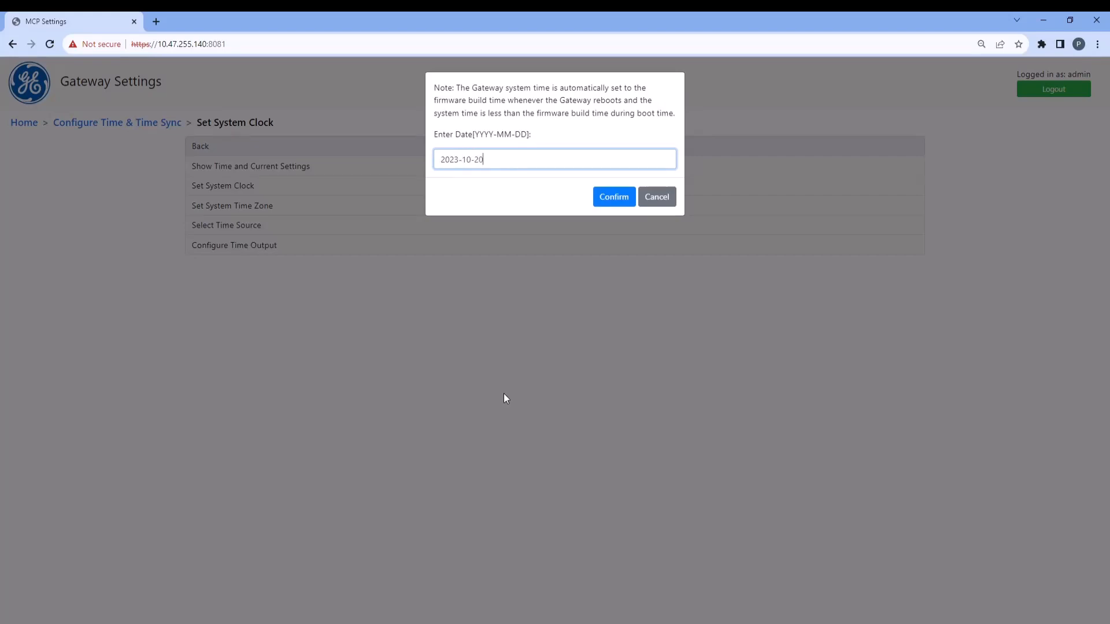
click(624, 202)
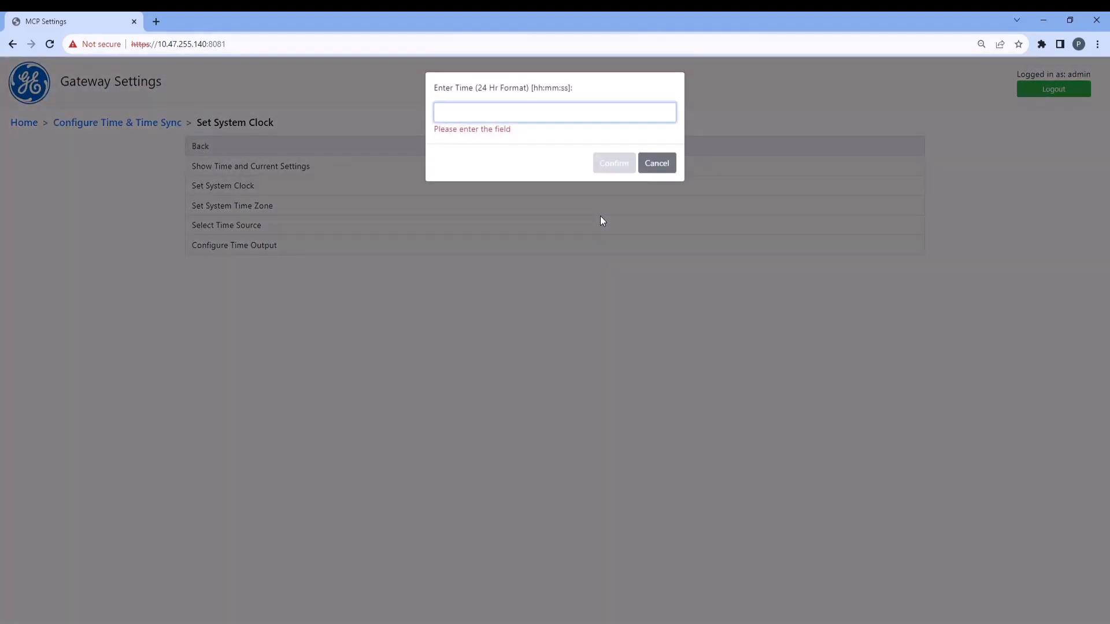
Set the system clock time to 13:12:00 in 24-hour format and acknowledge the status notice
text(13)
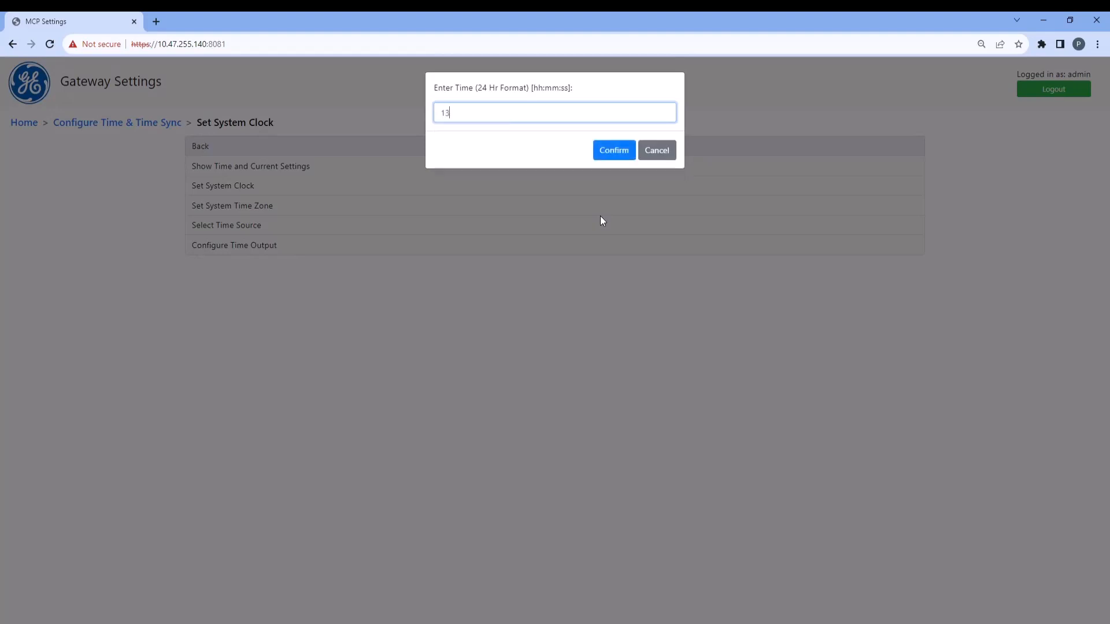
text(:12:00)
click(609, 151)
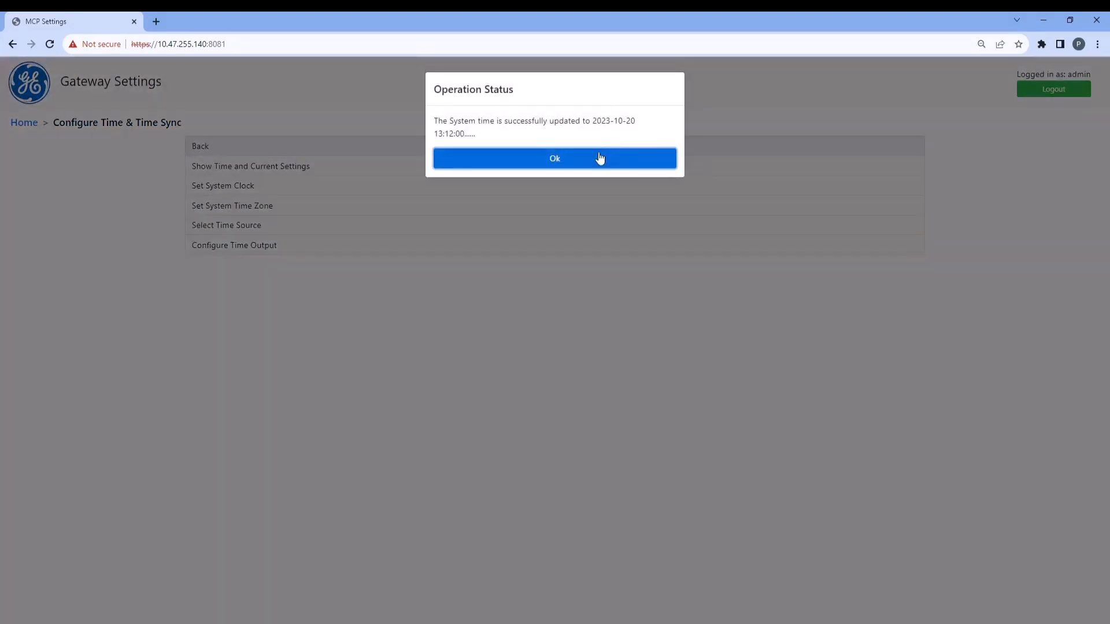
click(596, 159)
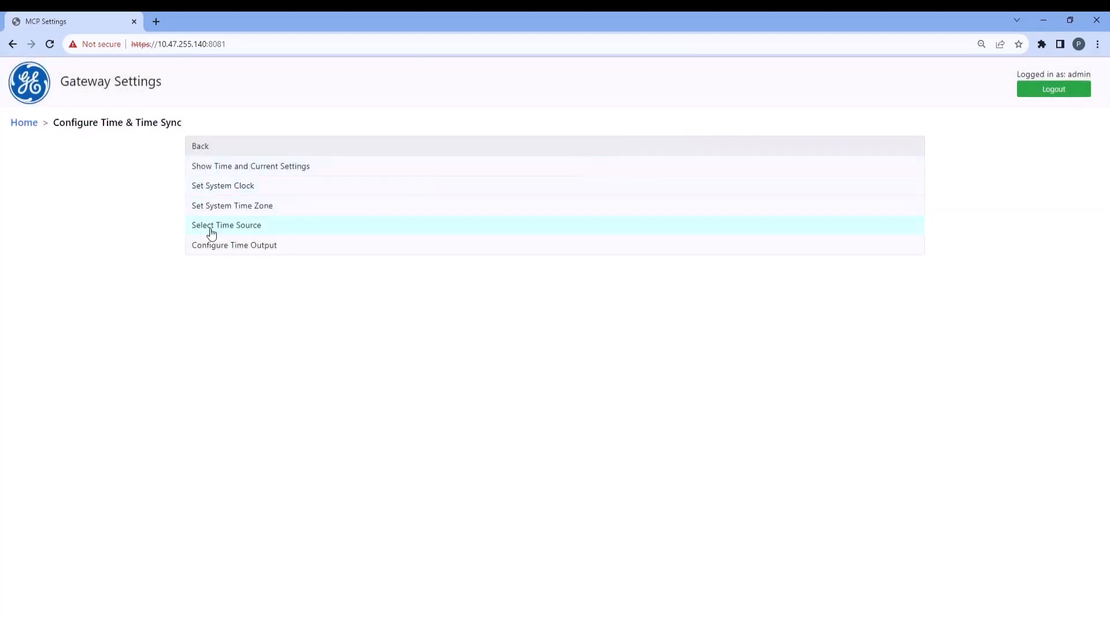
Enable IRIG-B as the time source, using the BCD_YEAR Code (B006) format
click(230, 229)
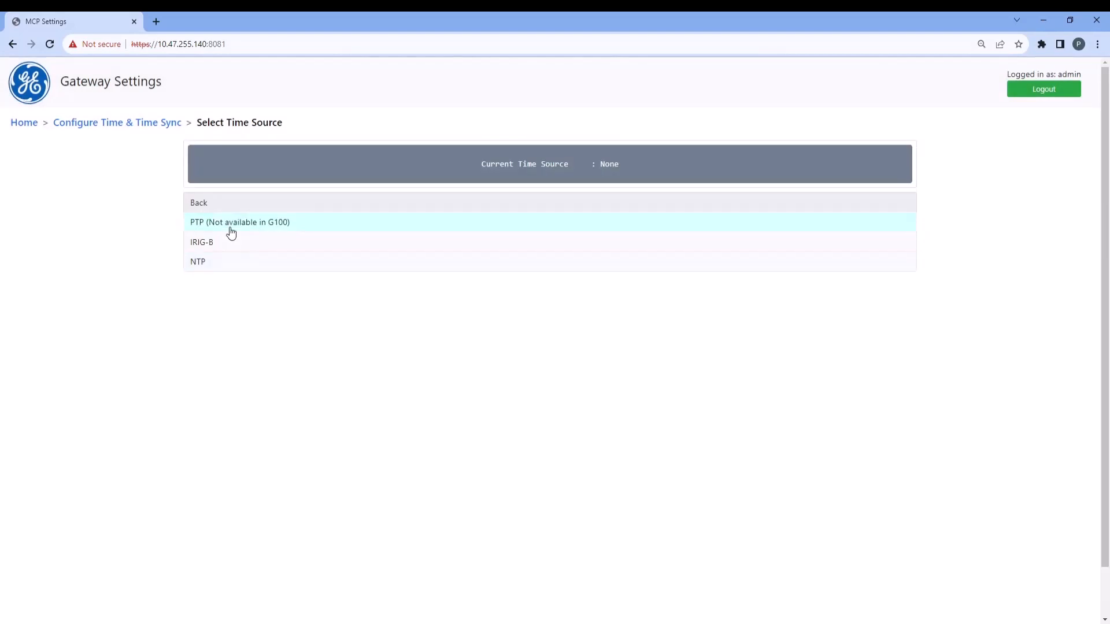
click(231, 245)
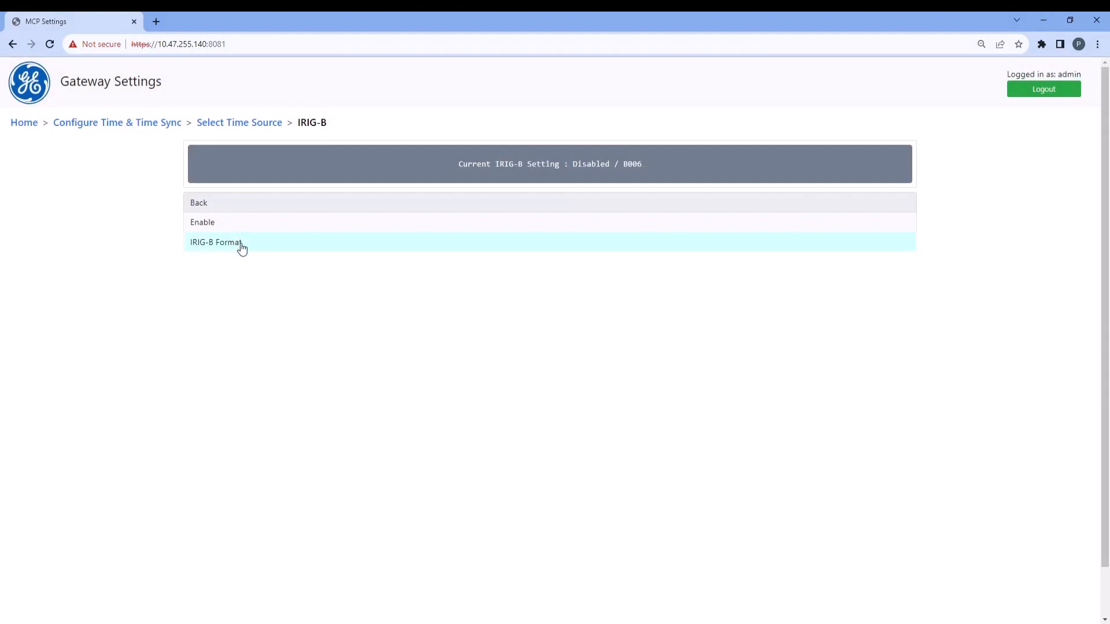
click(241, 245)
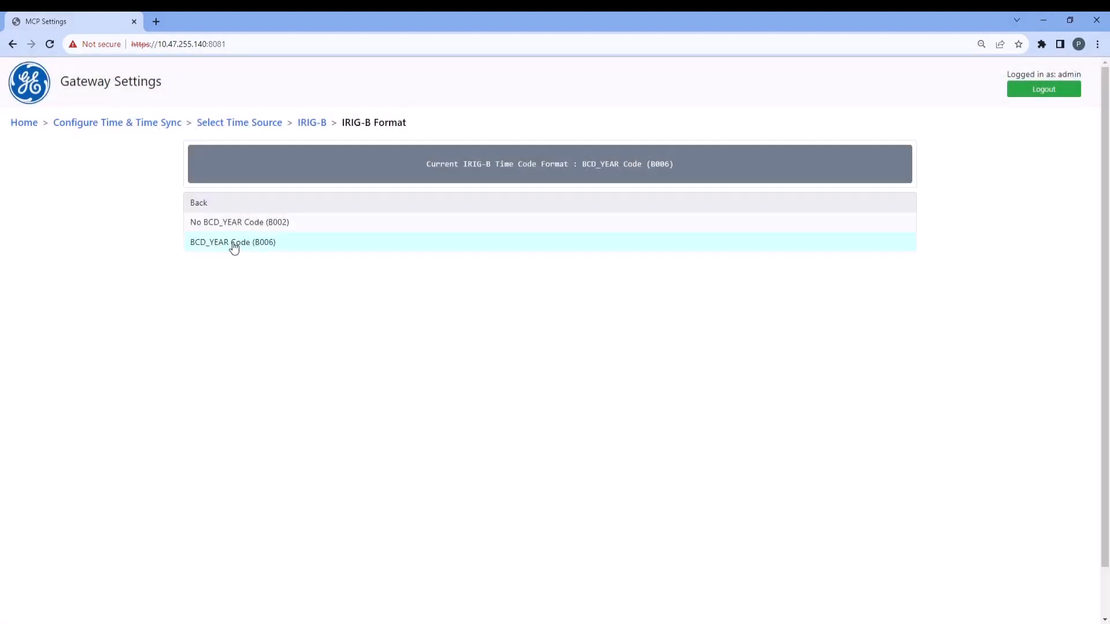
click(224, 246)
click(206, 204)
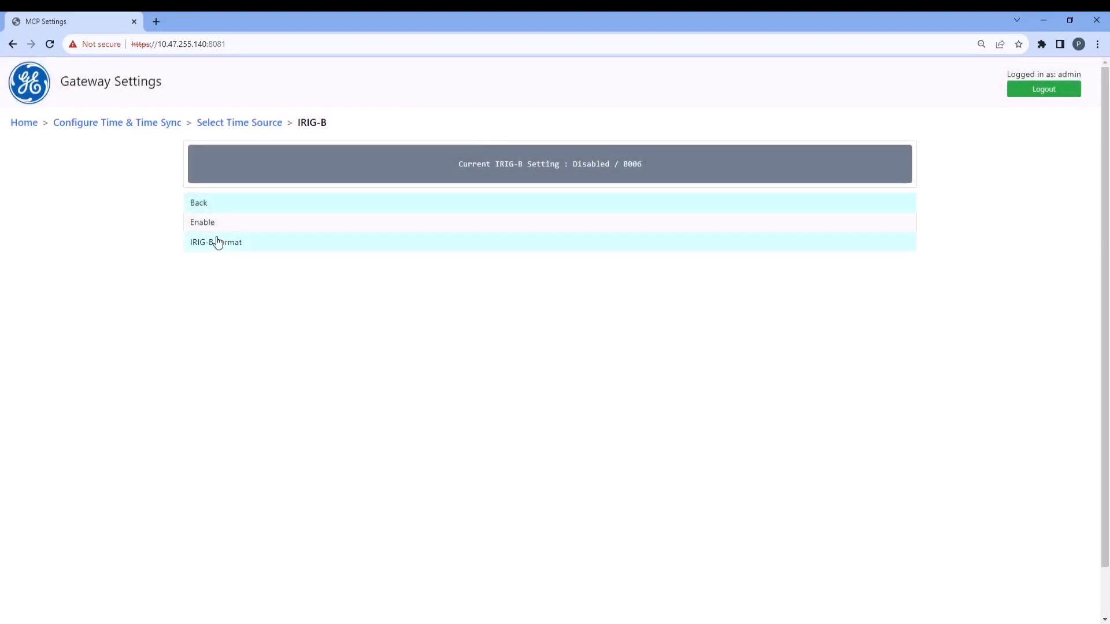
click(208, 223)
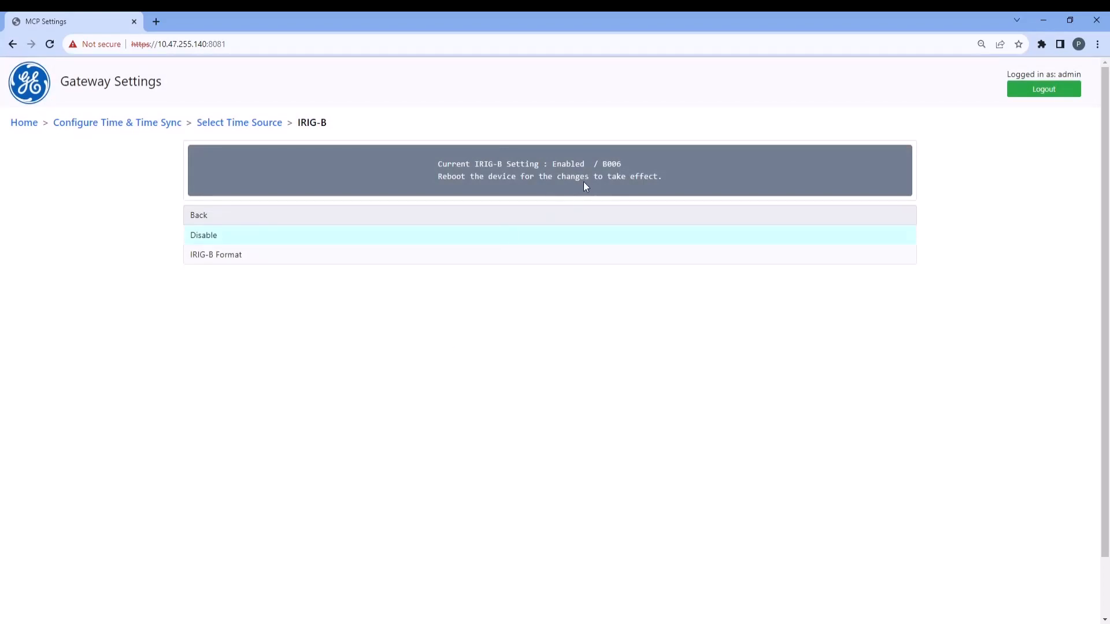
Reboot the device from the home page, confirming with YES and acknowledging the status notice
click(25, 123)
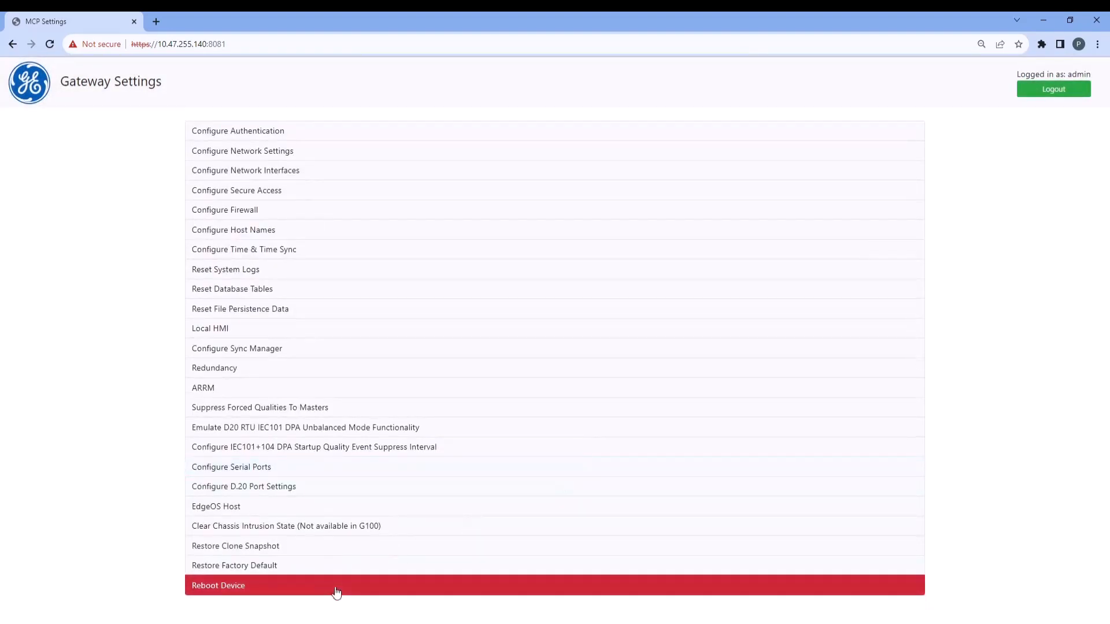
click(336, 589)
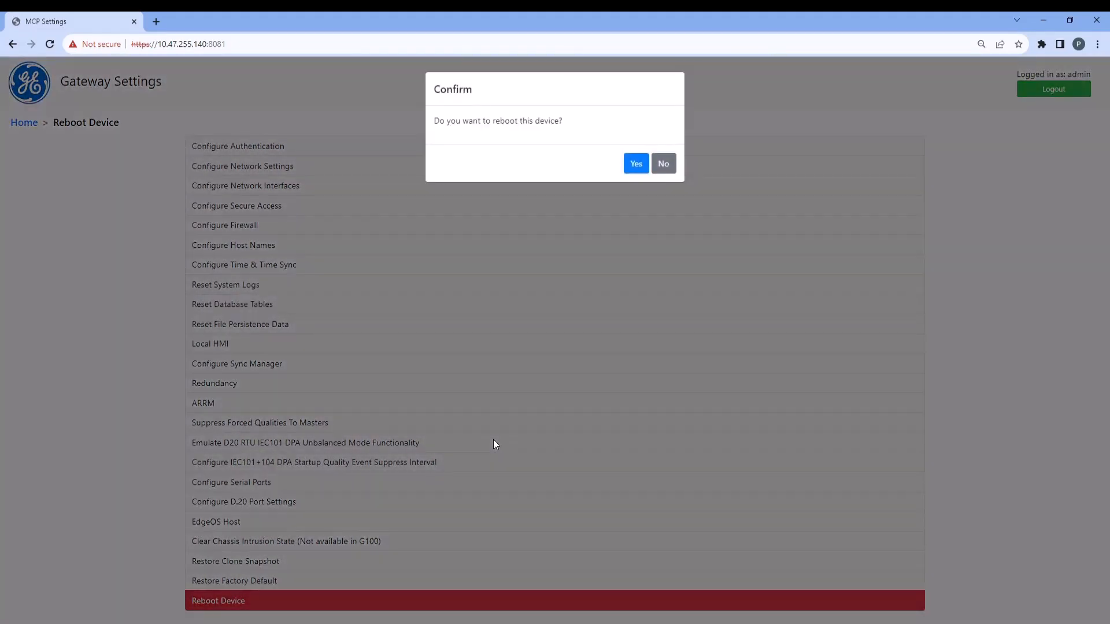
click(636, 163)
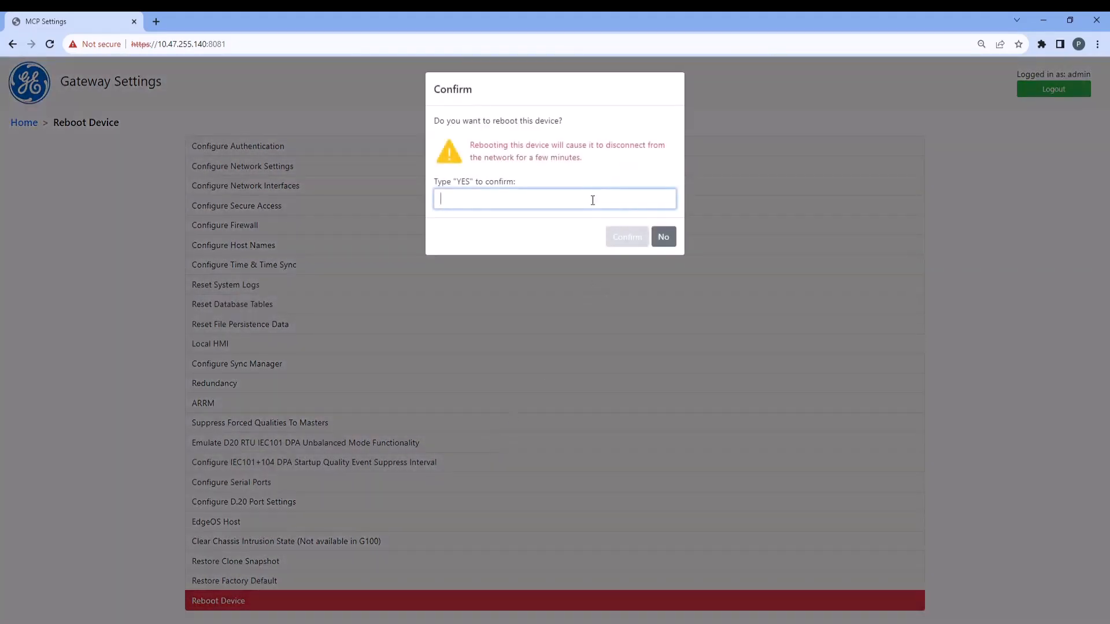
text(YES)
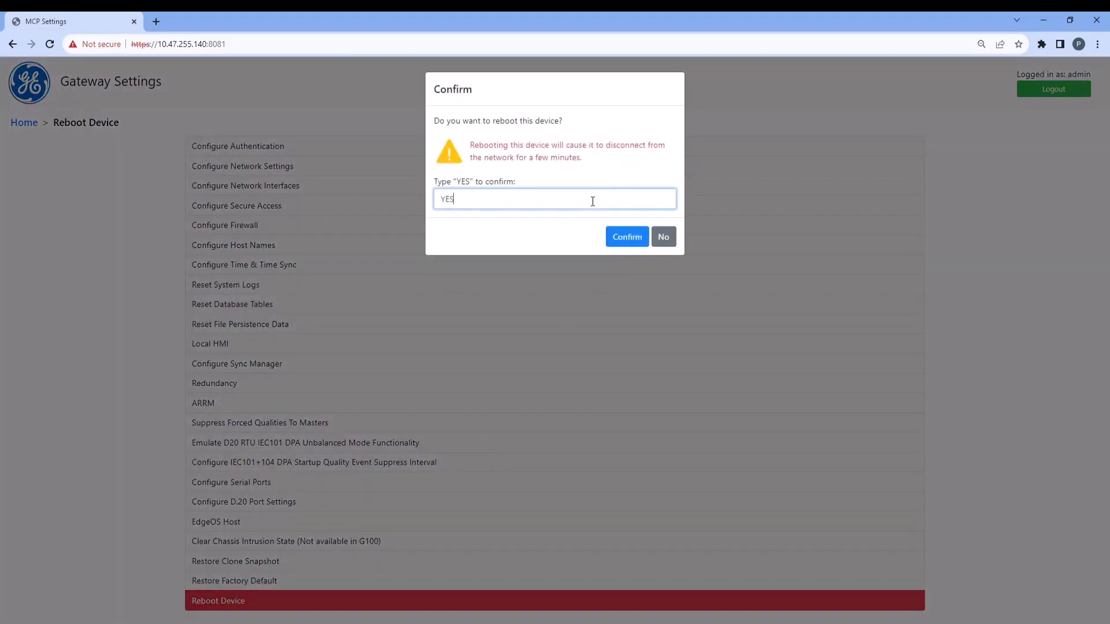
click(627, 237)
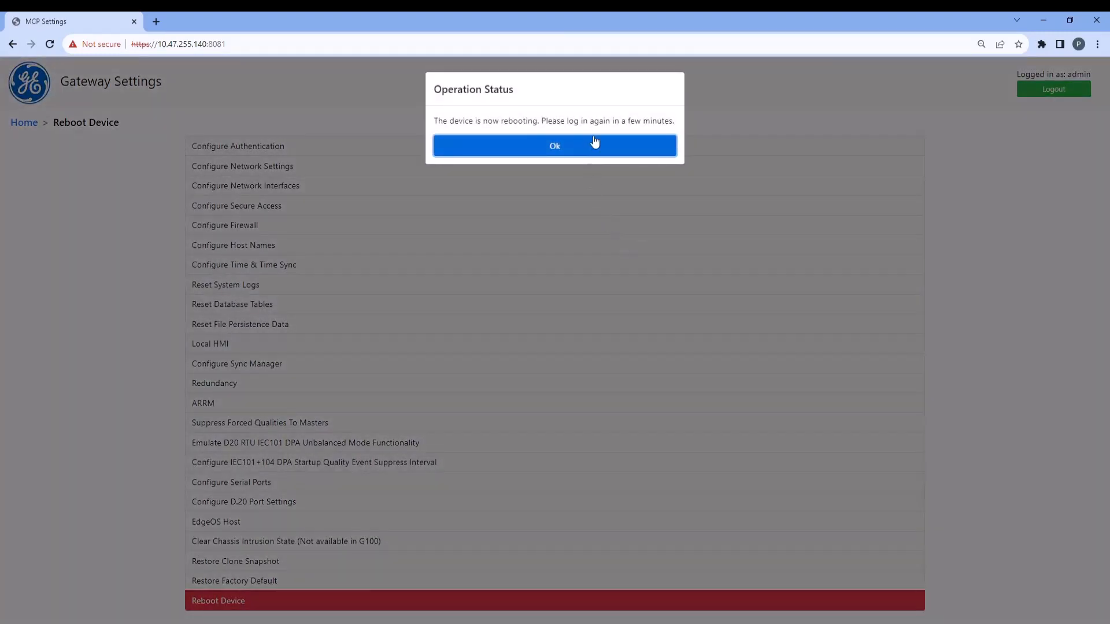
click(595, 151)
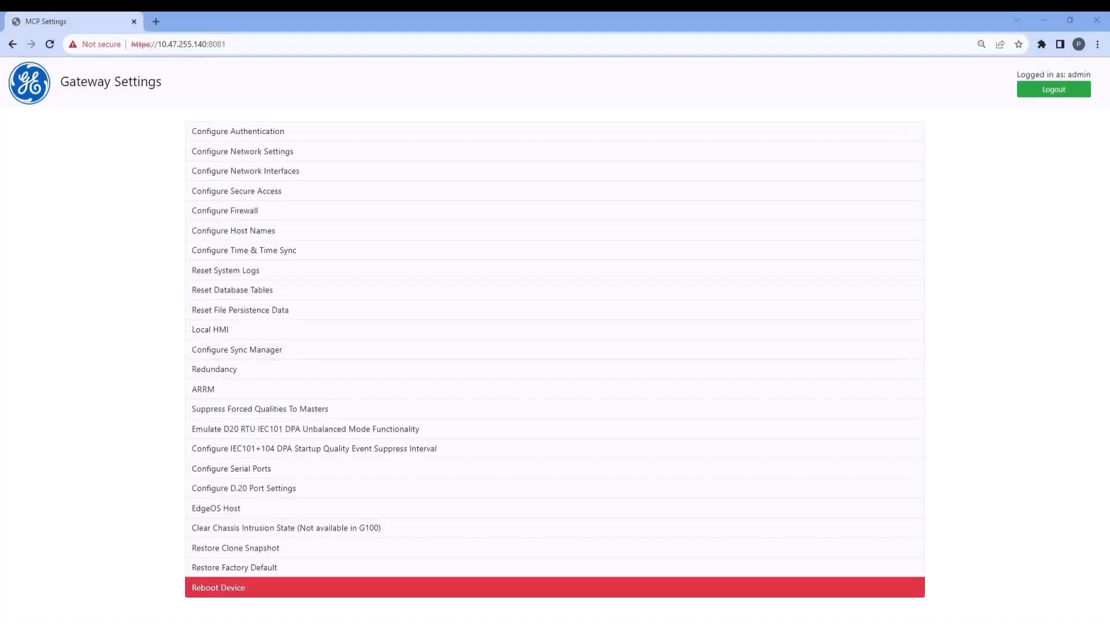
In the root administrator authentication settings, enter and re-enter a new root password, confirm the change and acknowledge the result
click(231, 132)
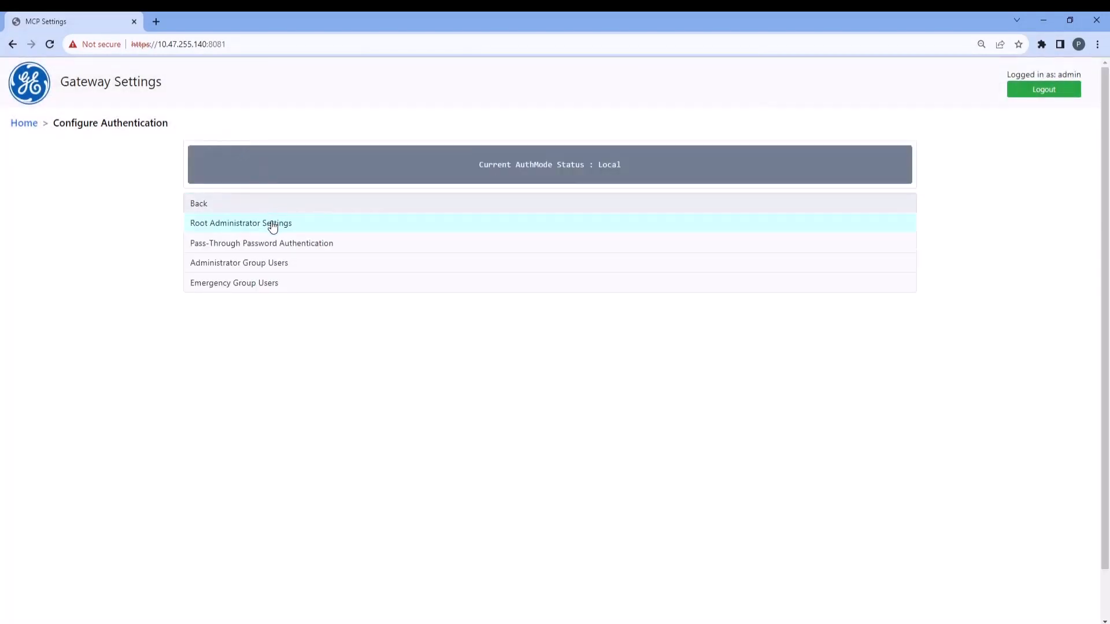
click(272, 226)
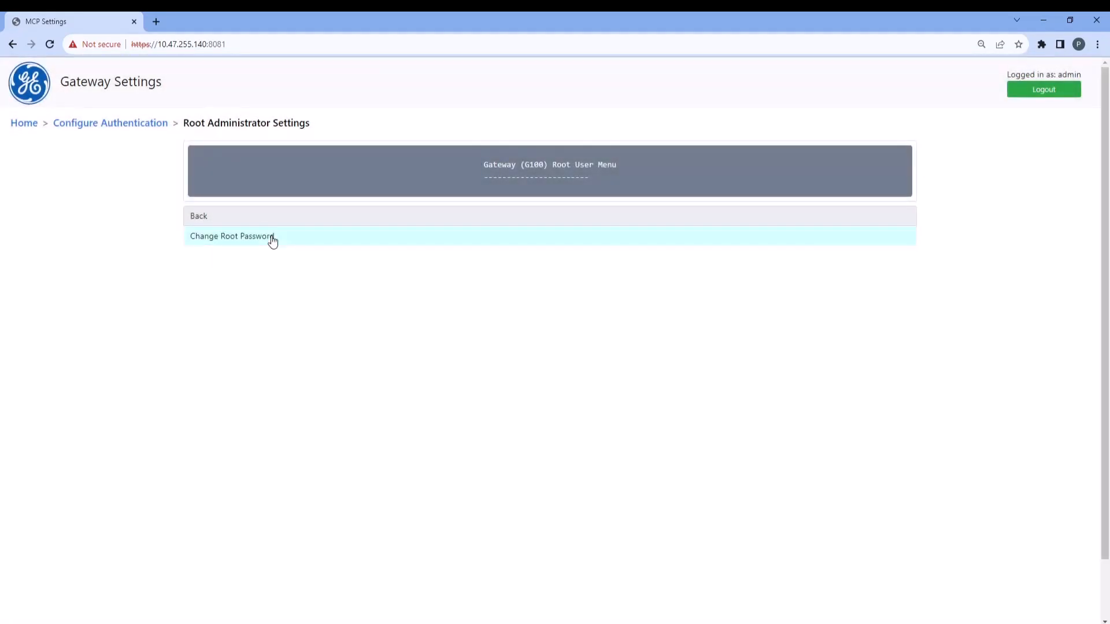
click(273, 238)
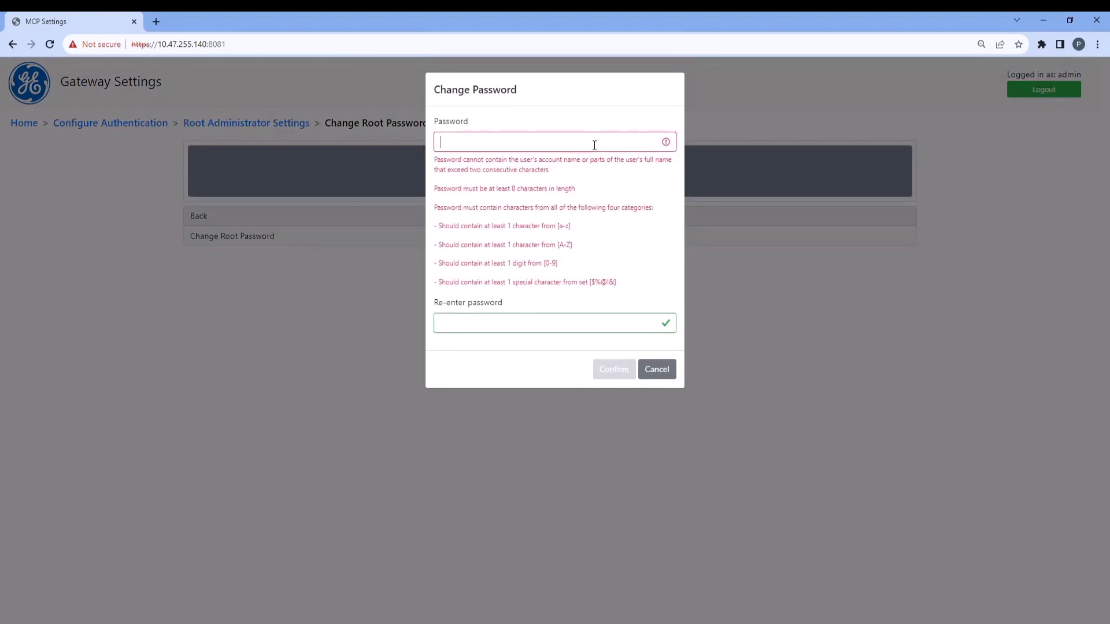
text(a)
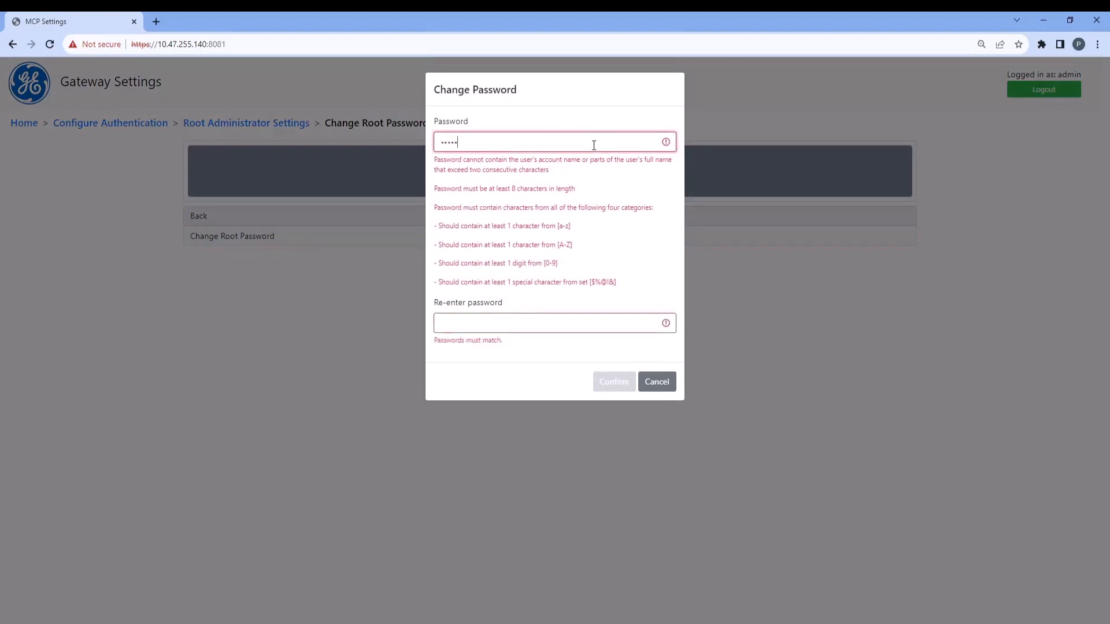
text(•••••••)
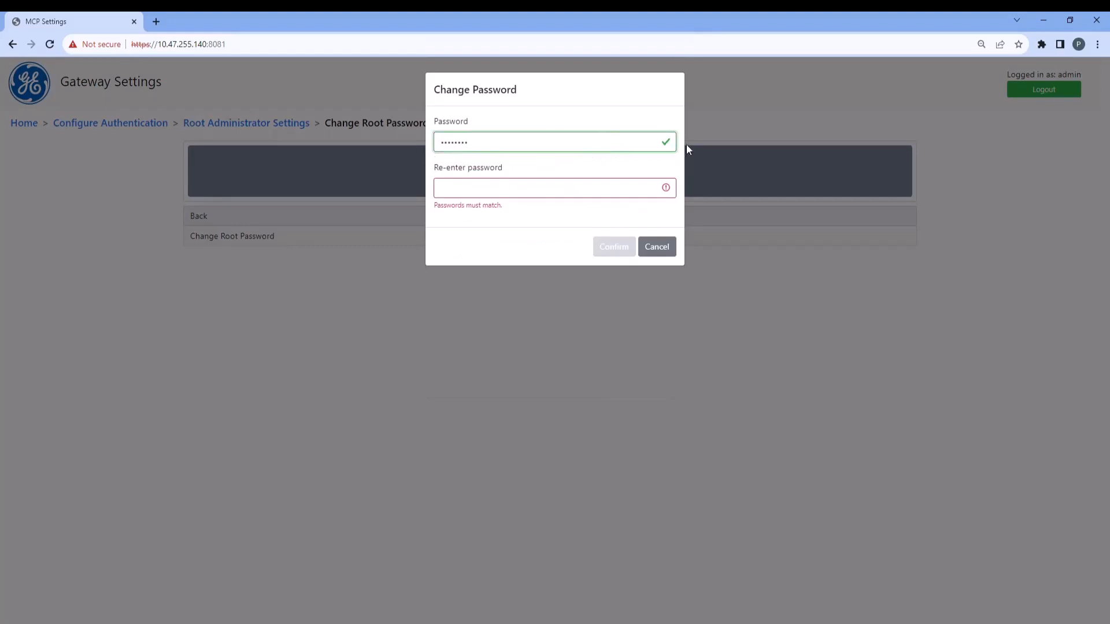
click(601, 187)
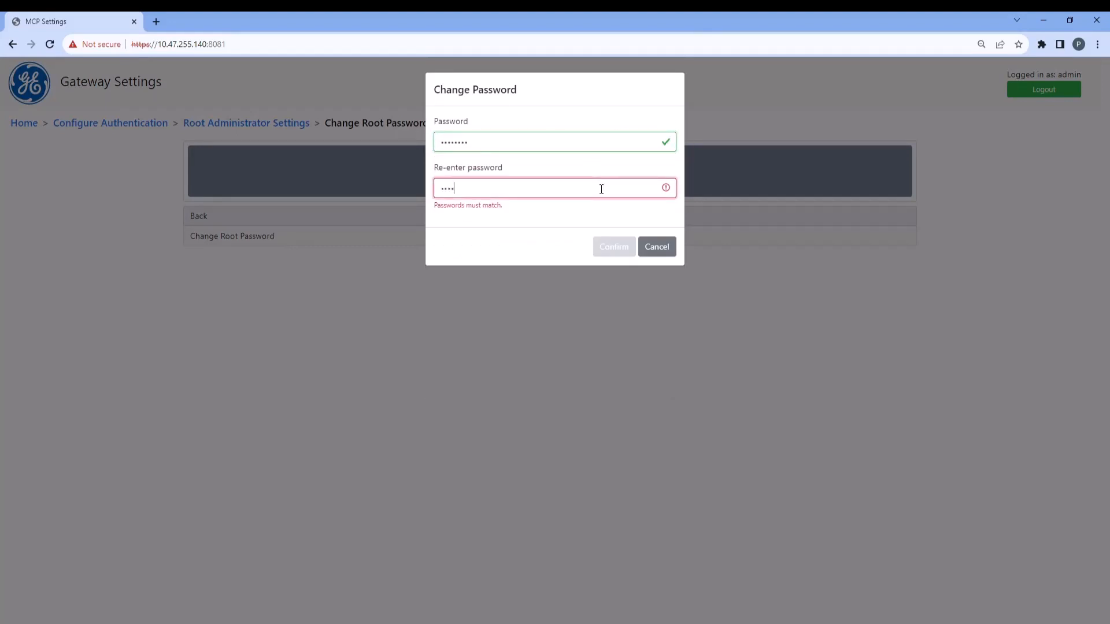
text(••••••••)
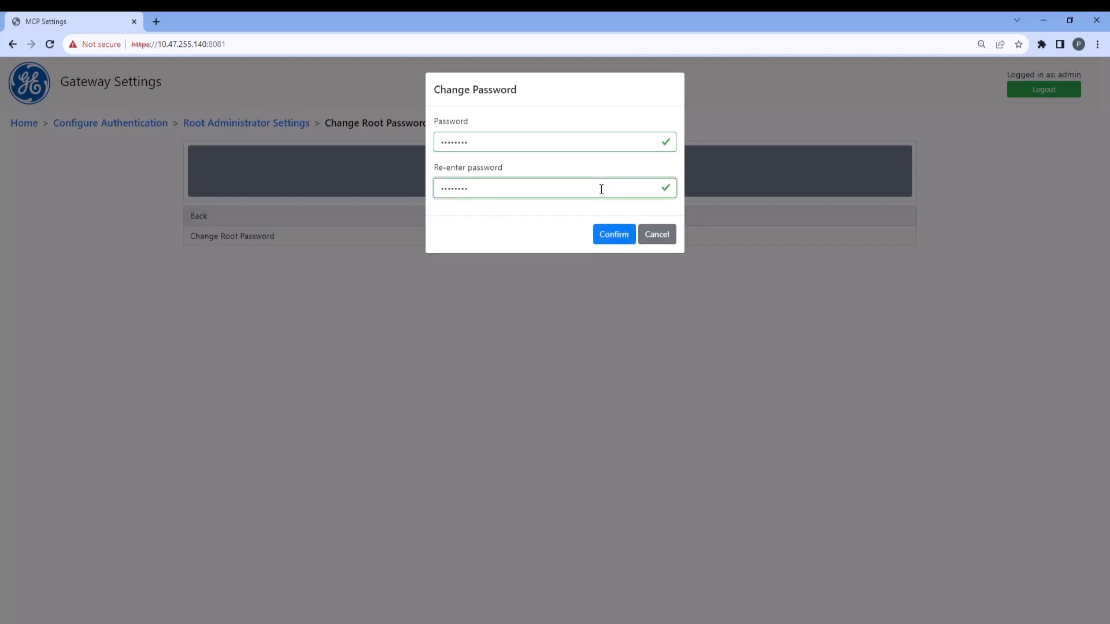
click(611, 233)
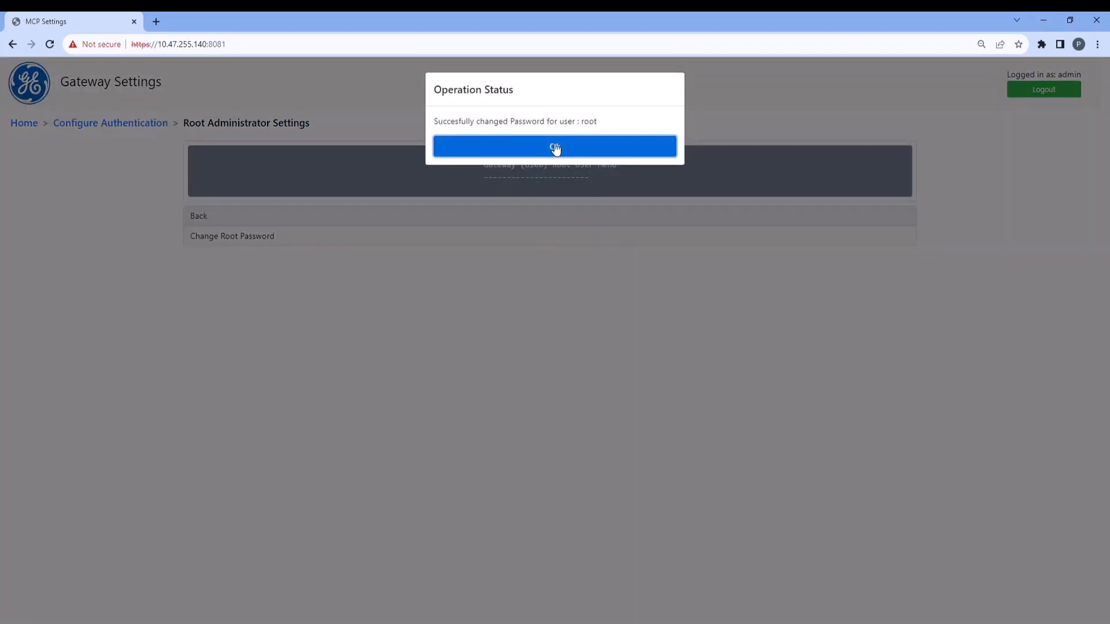
click(555, 148)
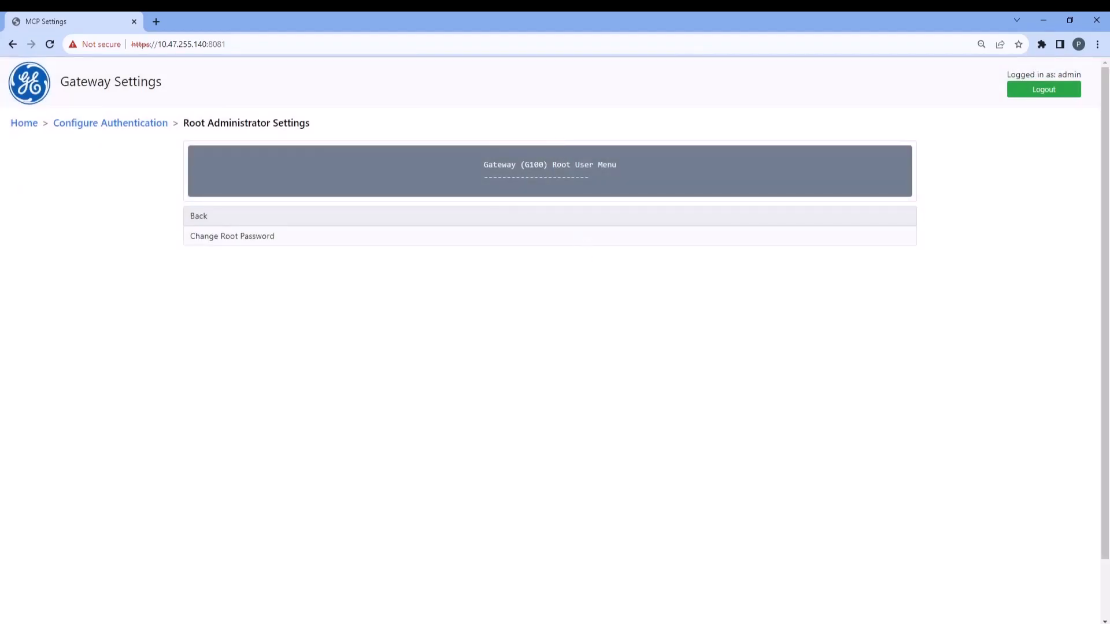
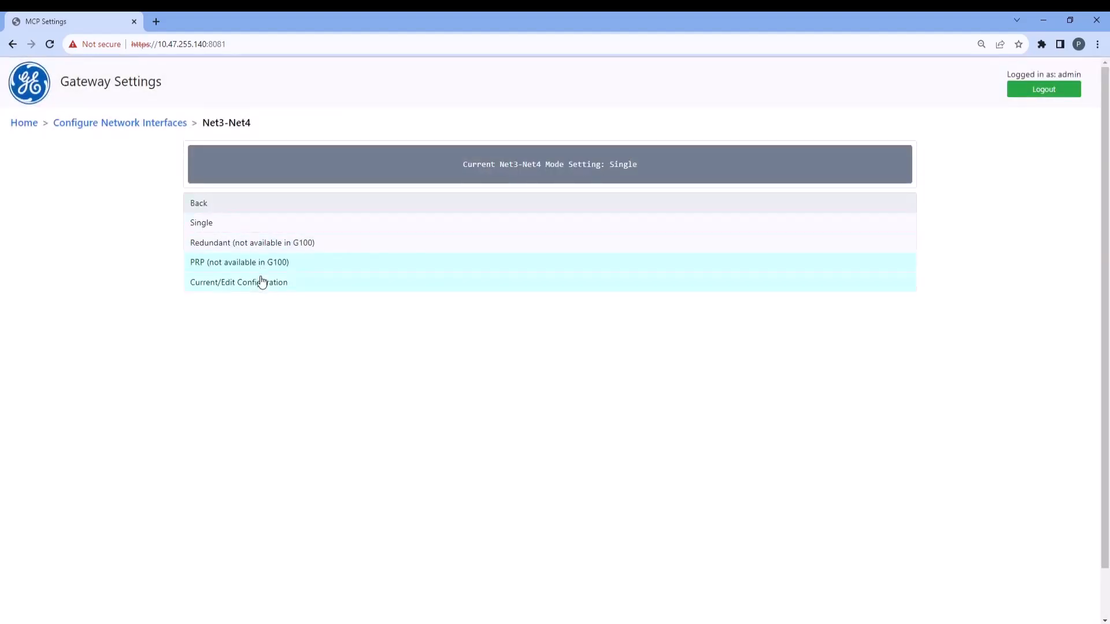
Configure Net3's static adapter IP address as 192.168.3.140 with subnet mask 255.255.255.0 and acknowledge the status notice
click(261, 282)
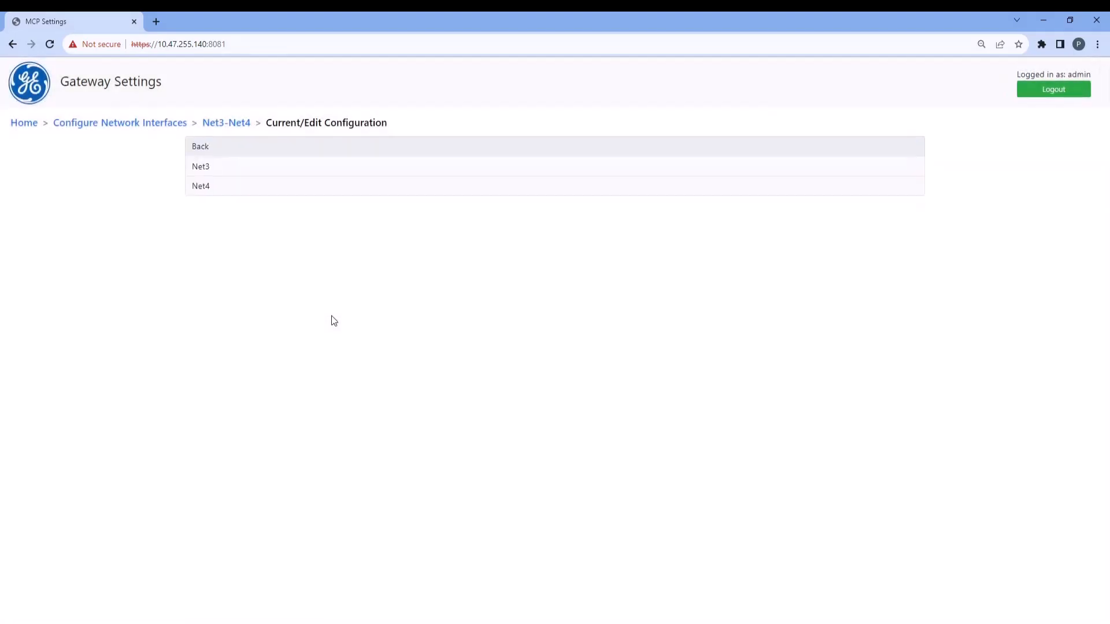
click(355, 166)
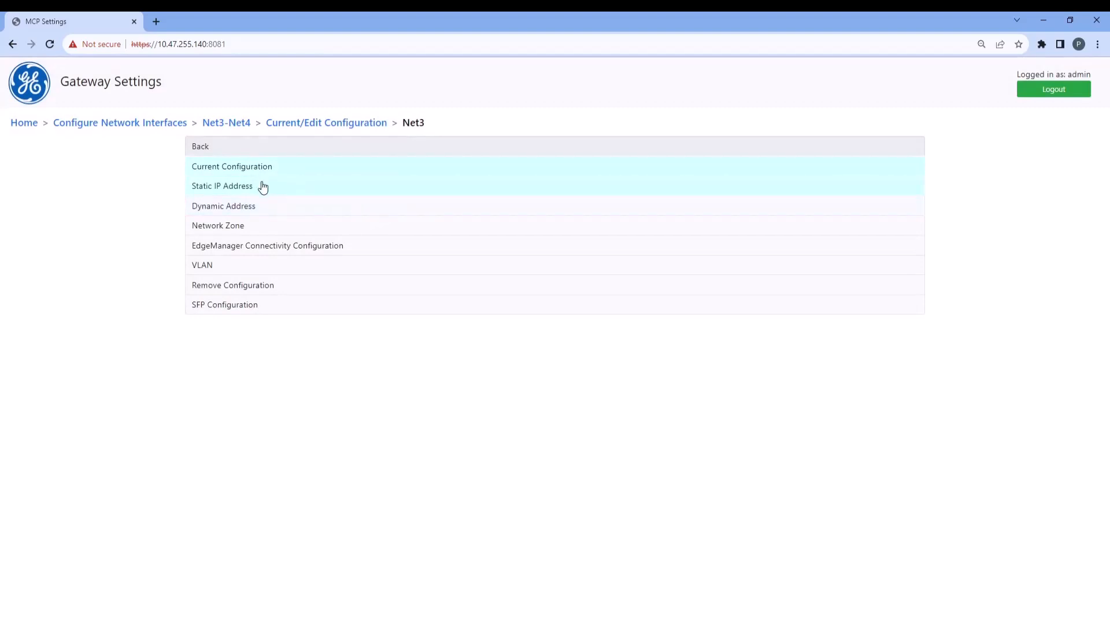
click(264, 186)
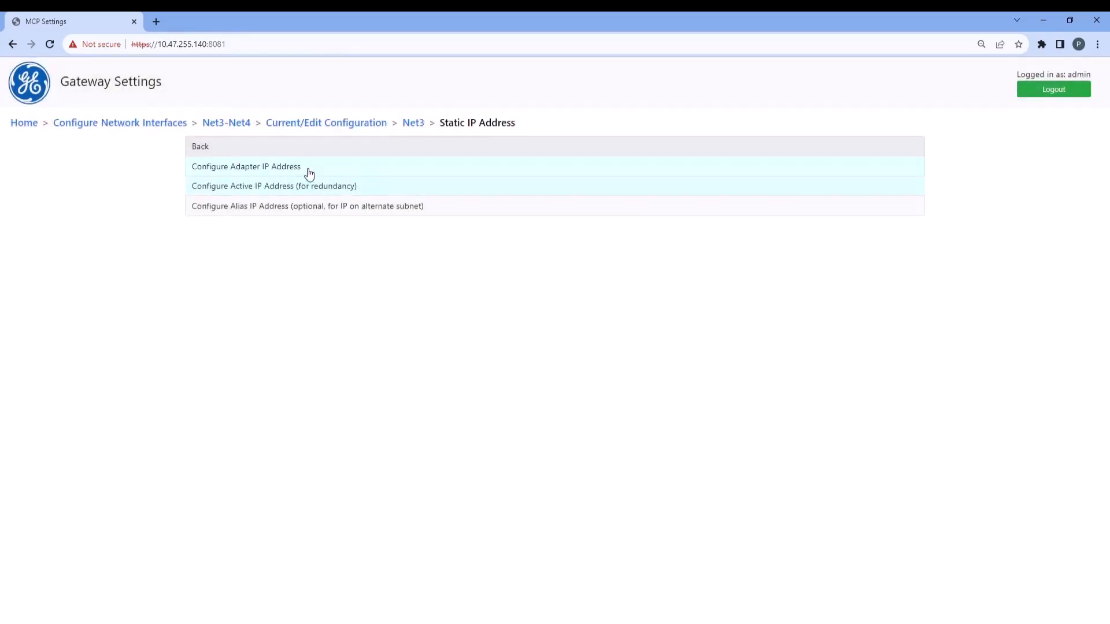
click(310, 174)
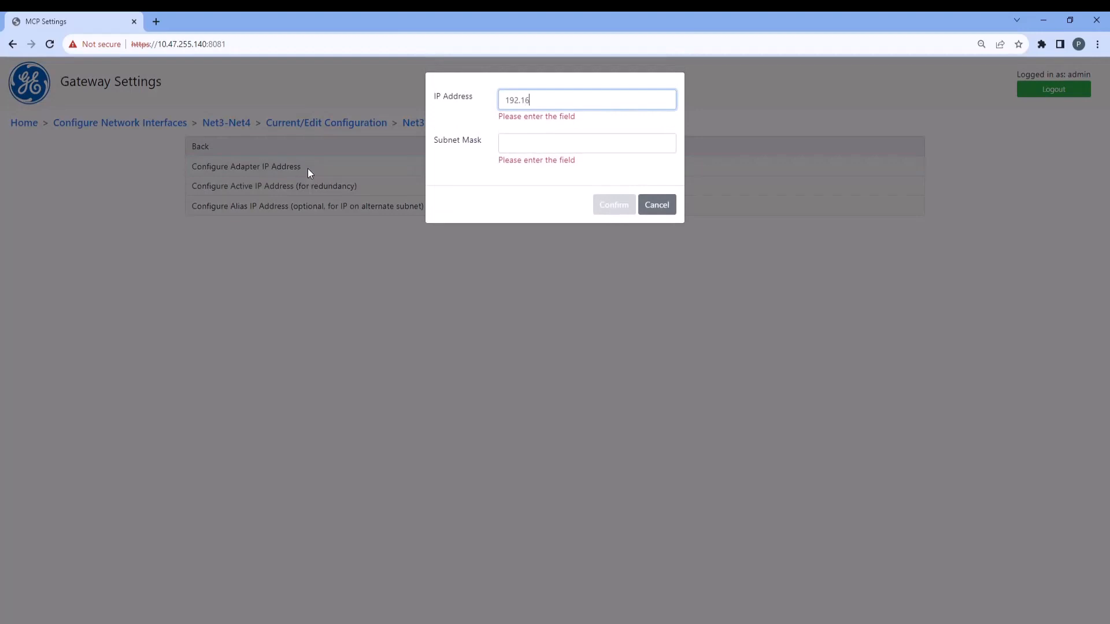
text(192.168.3.140)
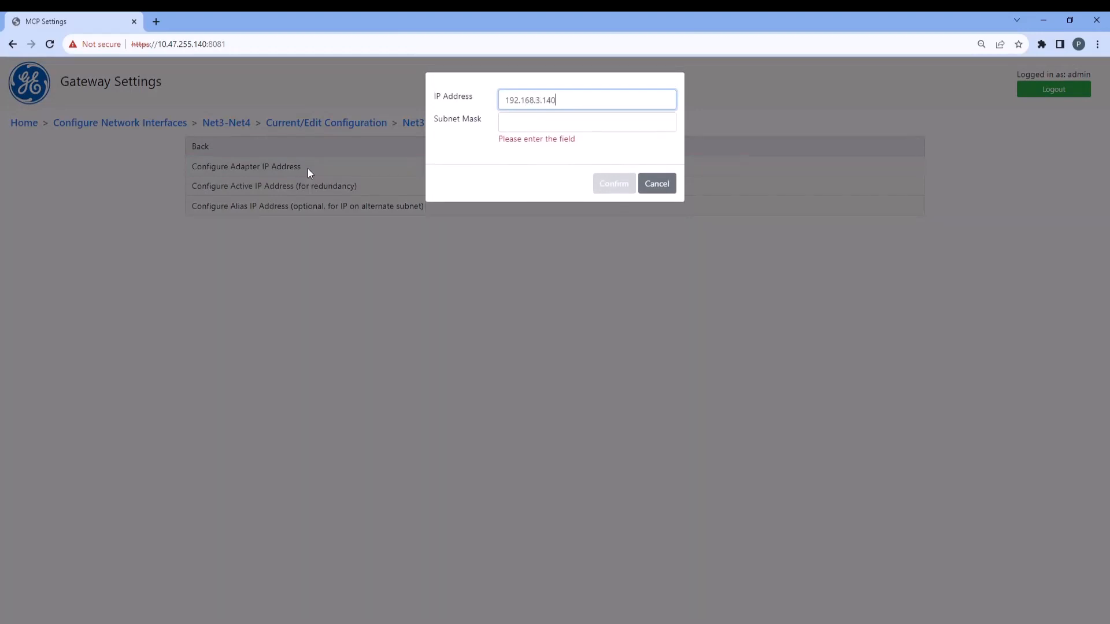
click(562, 127)
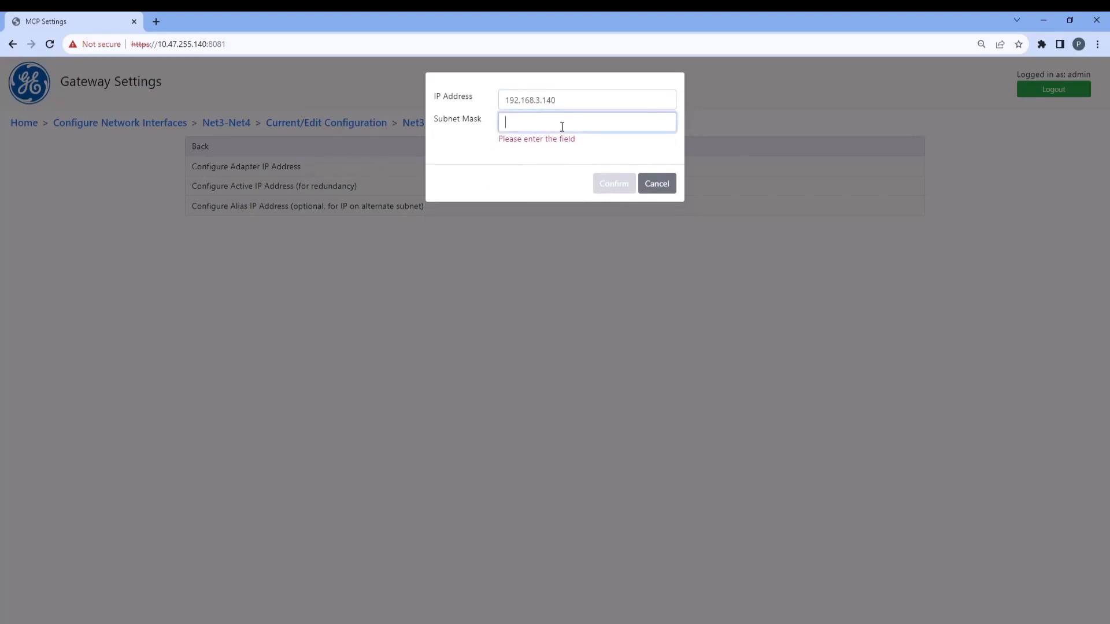
text(255.255.255.0)
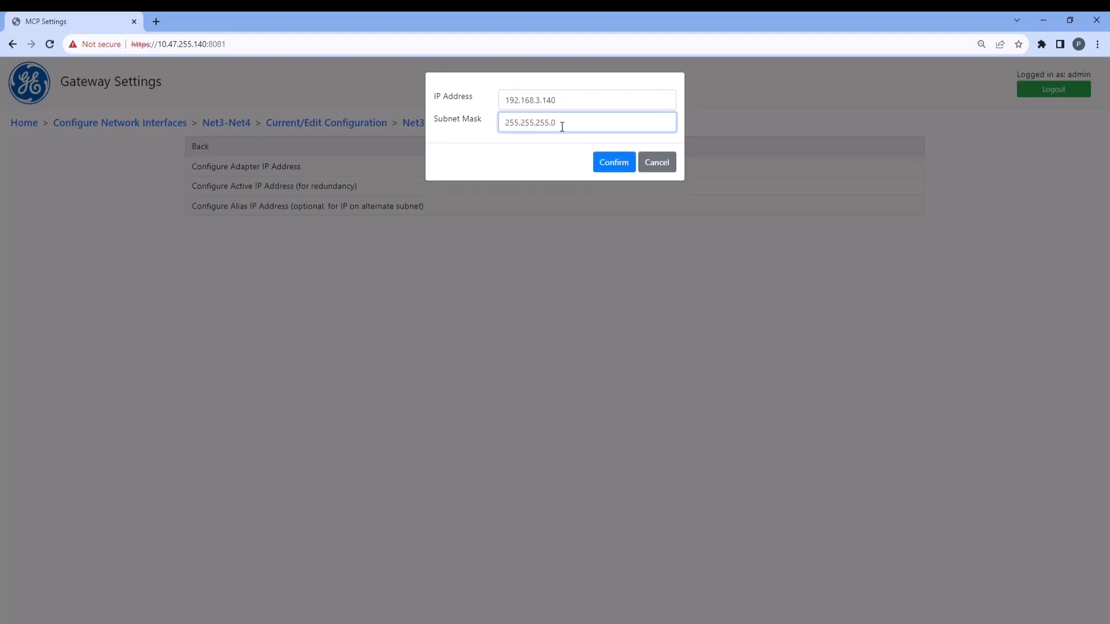
click(611, 164)
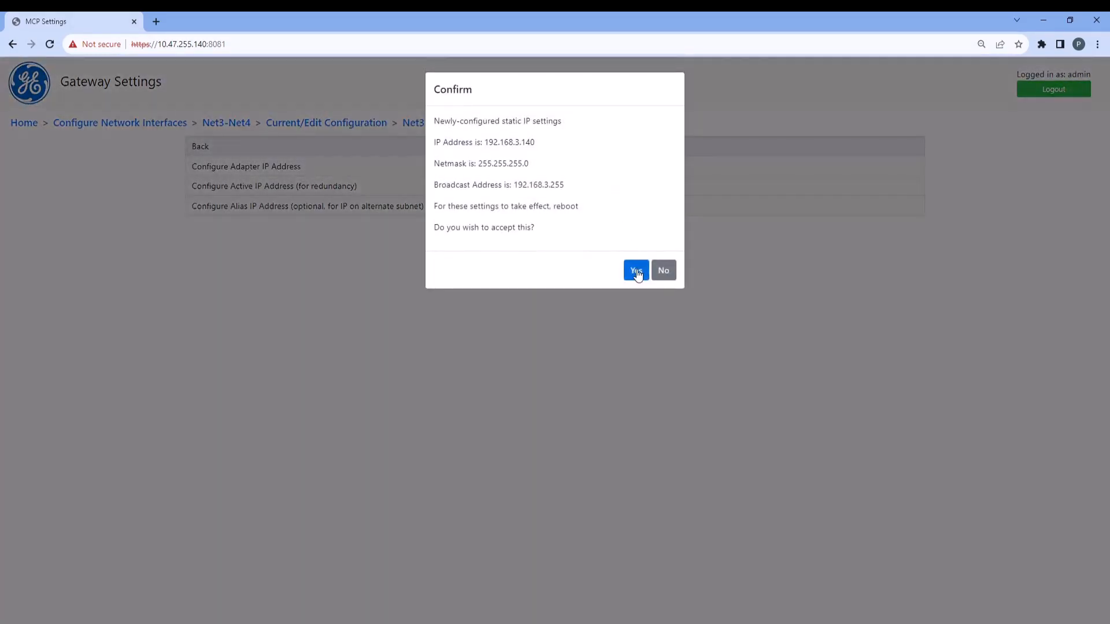
click(638, 272)
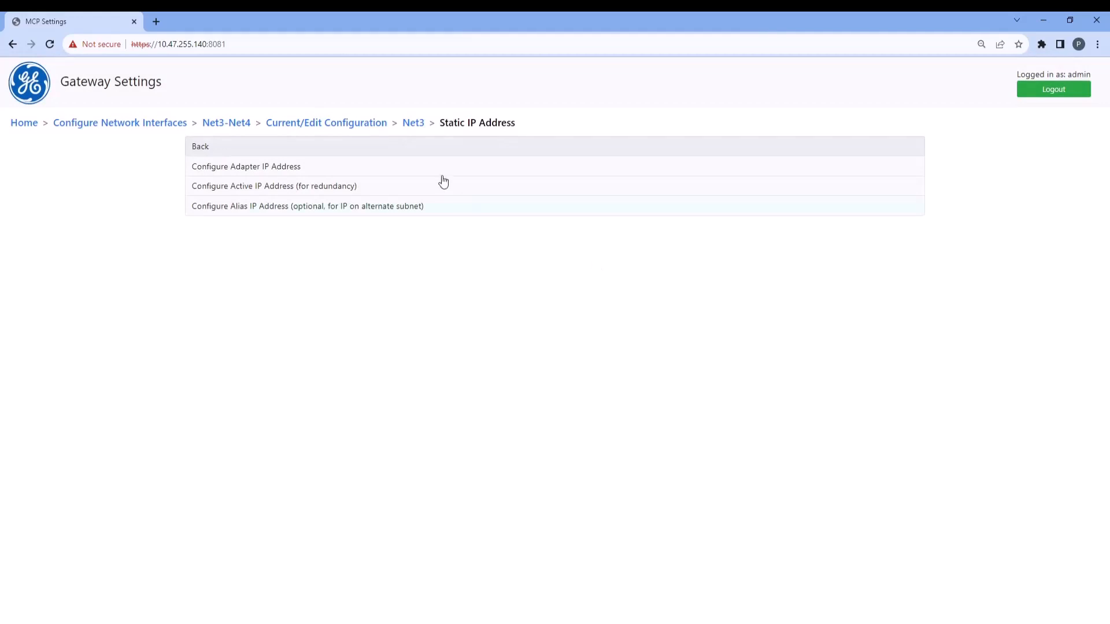
Set the Net3 SFP configuration to Option T:1000BASE-TX and acknowledge the status notice
click(413, 123)
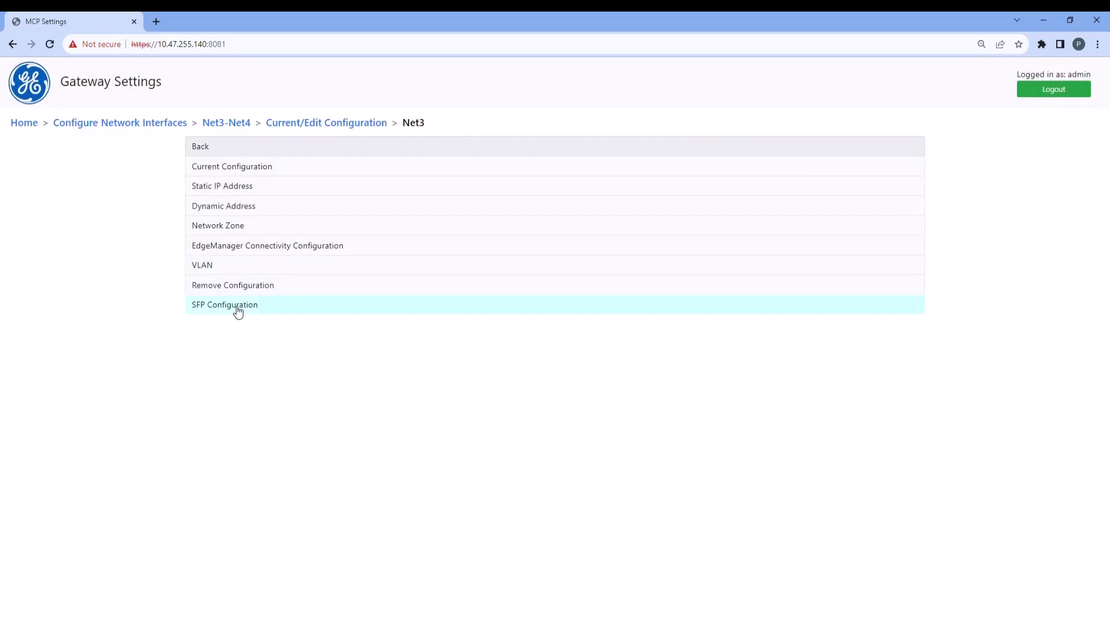
click(237, 307)
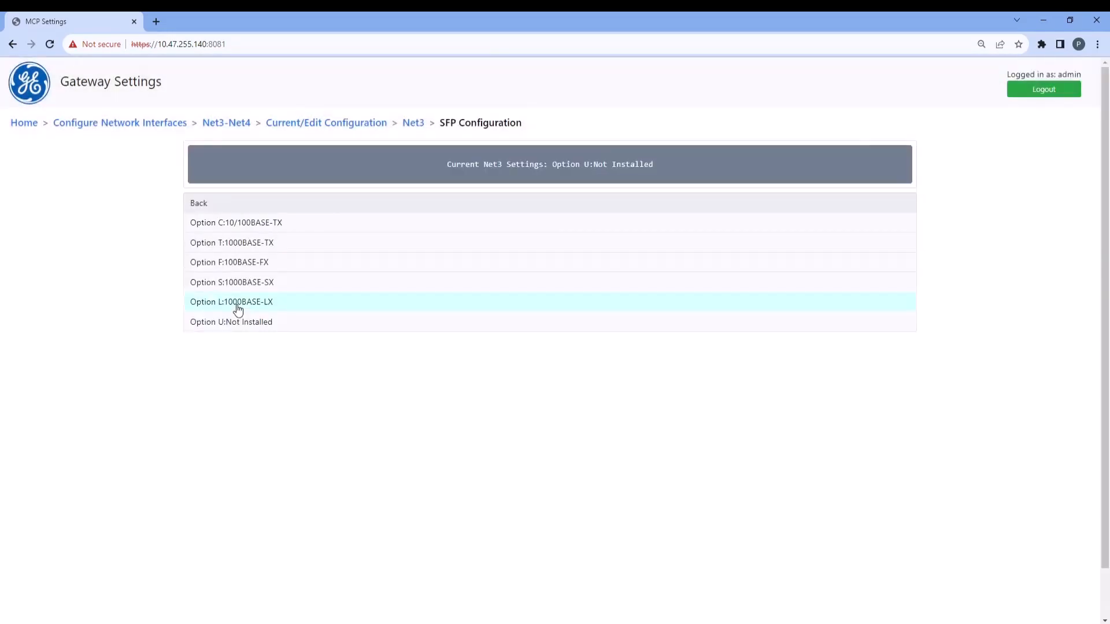
click(243, 246)
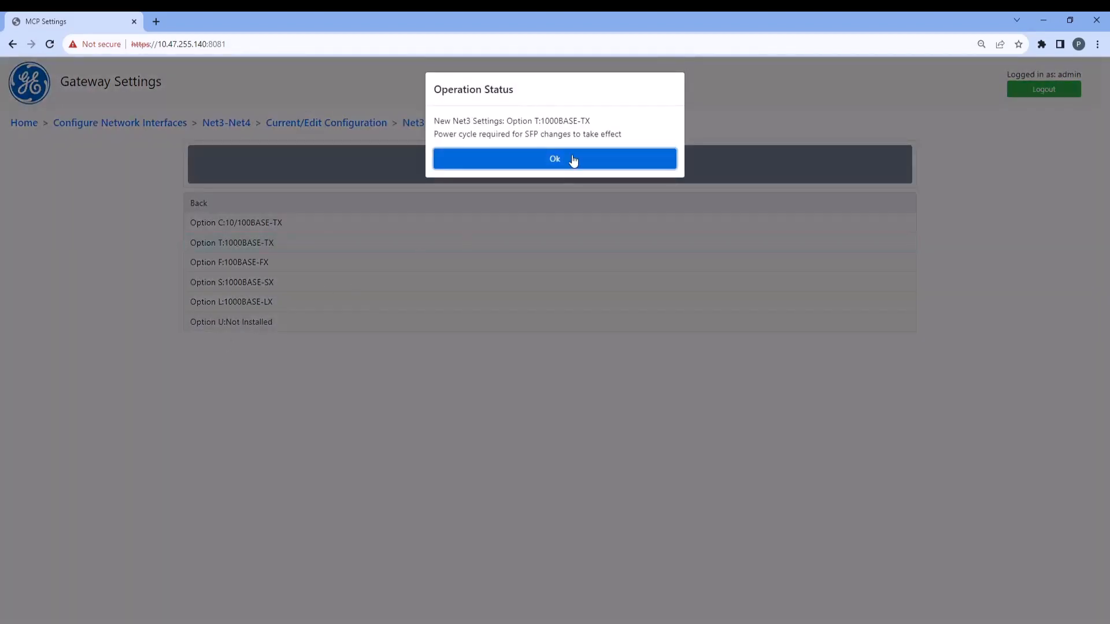
click(573, 160)
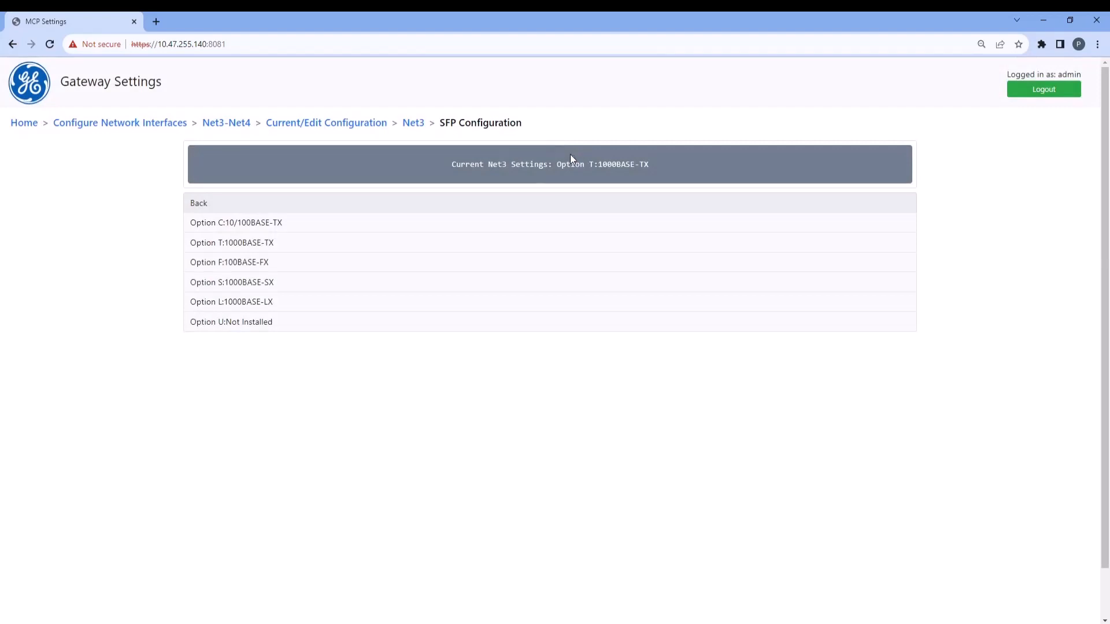
Return to the home page and reboot the device, confirming with YES and acknowledging the status notice
click(24, 123)
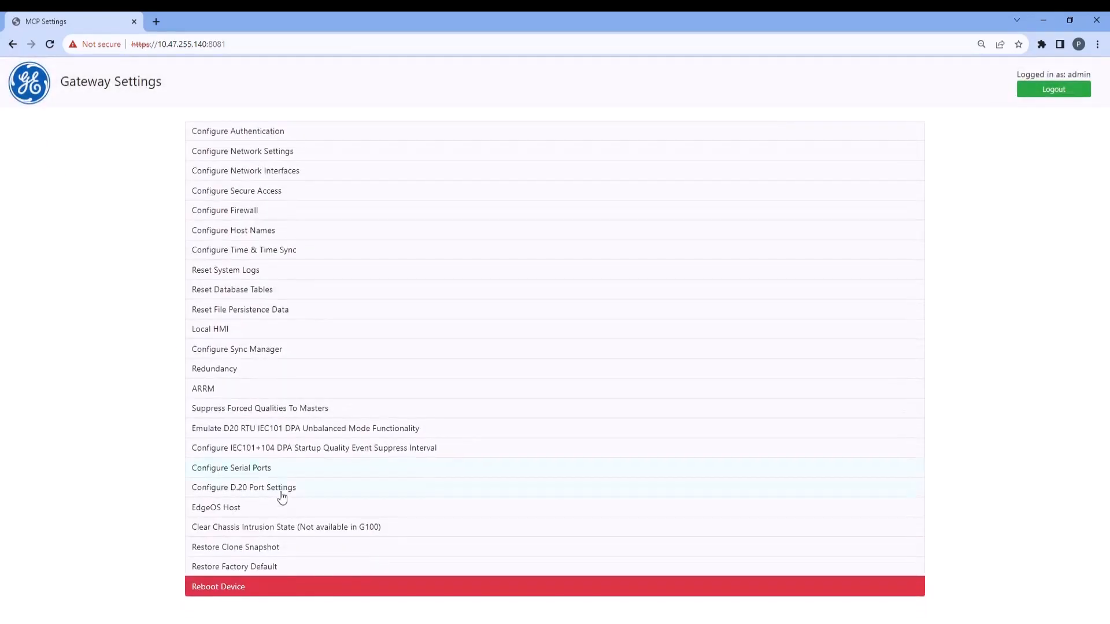
click(284, 587)
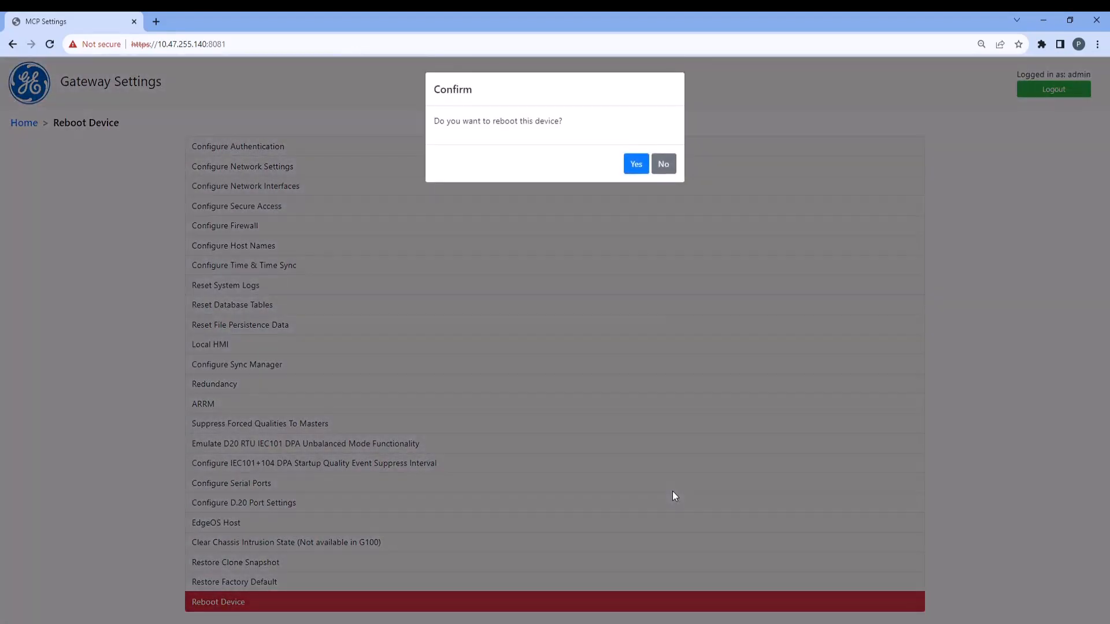
click(634, 165)
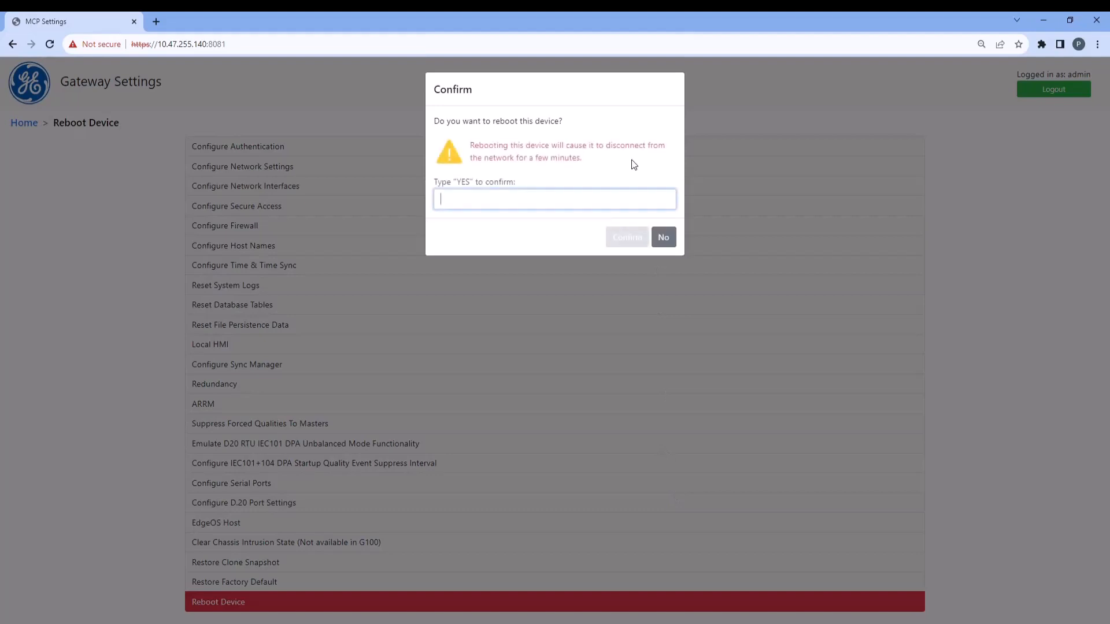
text(YES)
click(622, 237)
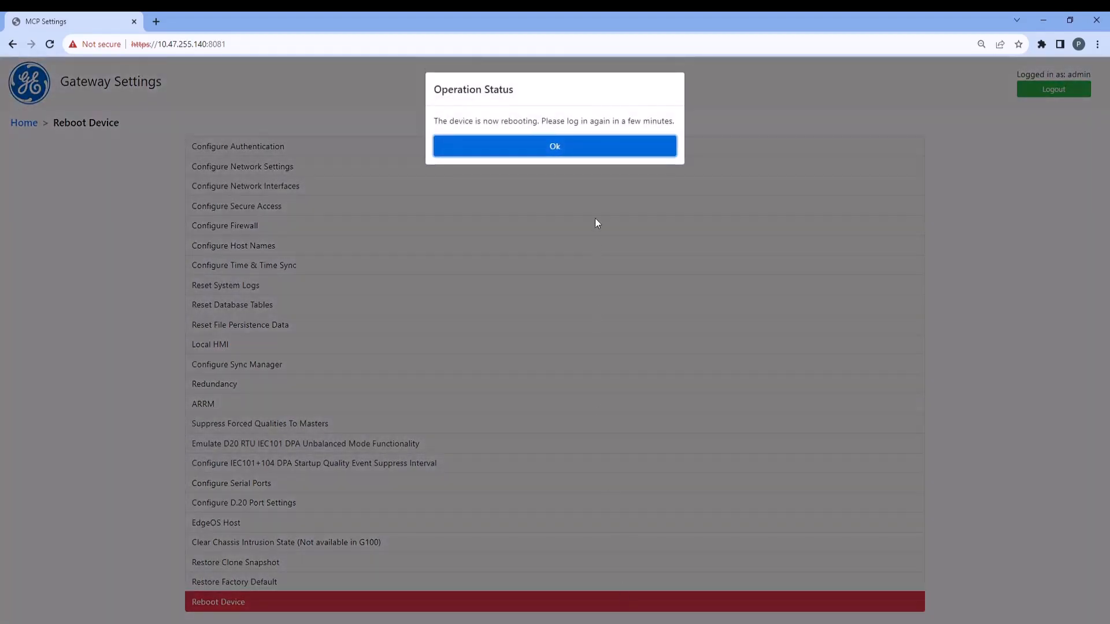
click(592, 151)
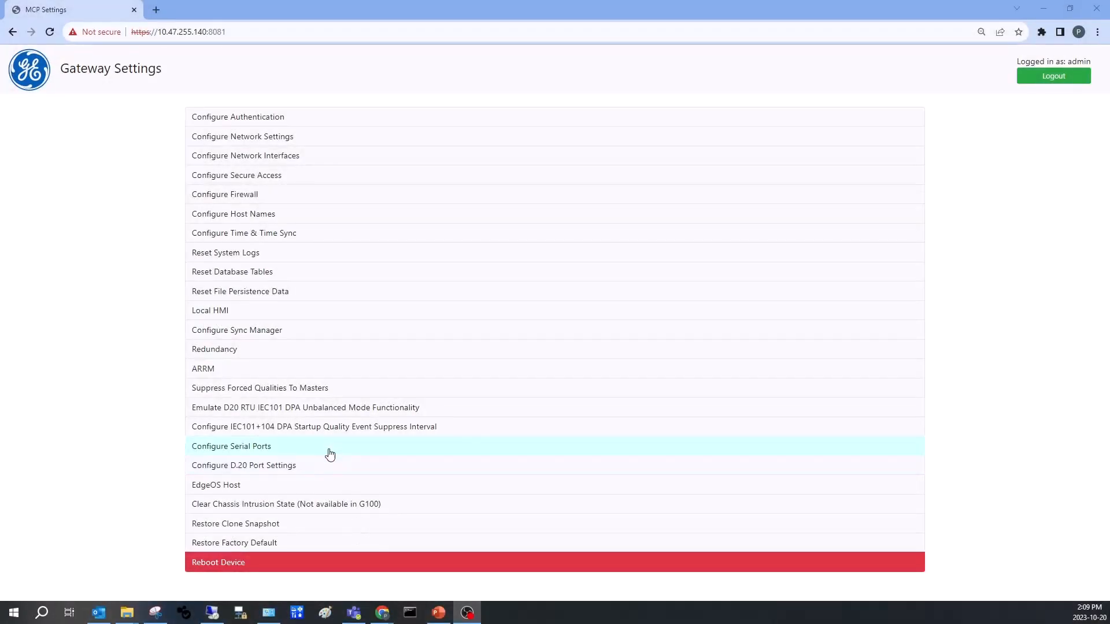
Configure serial ports 1 and 2 for RS4852W mode with termination enabled, apply the changes and close the serial port settings
click(329, 451)
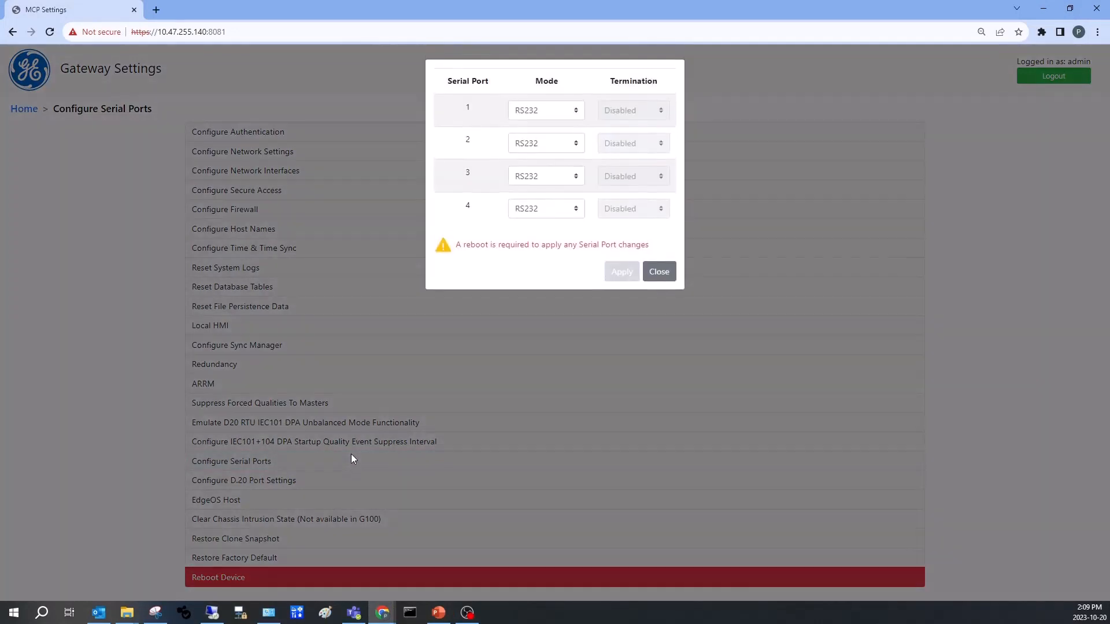
click(553, 112)
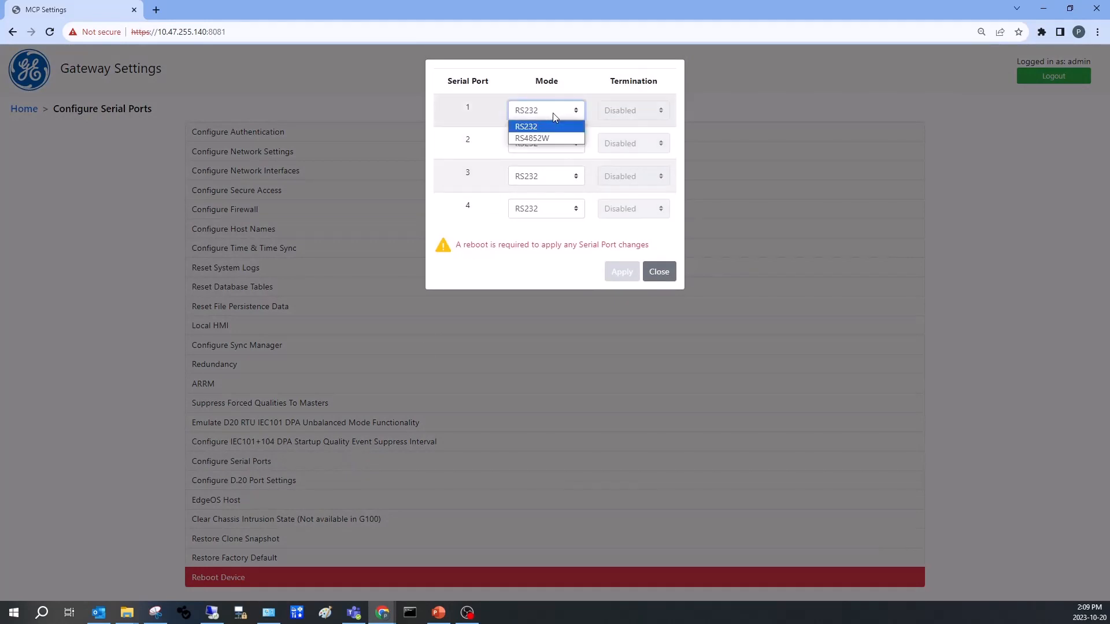
click(550, 137)
click(642, 116)
click(636, 128)
click(547, 147)
click(544, 171)
click(630, 145)
click(627, 169)
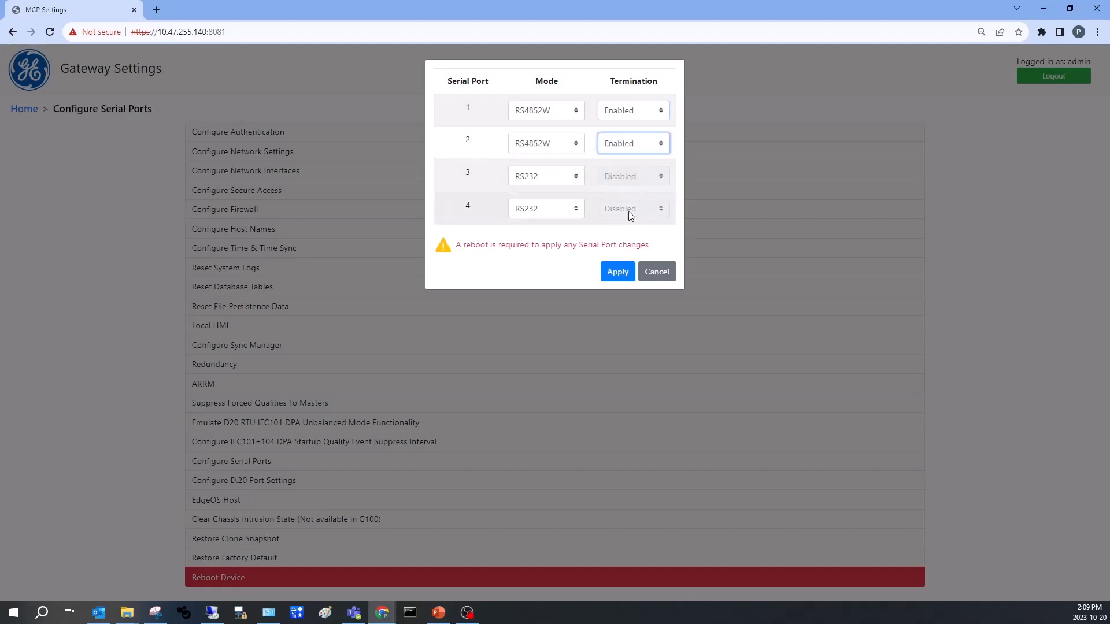
click(617, 272)
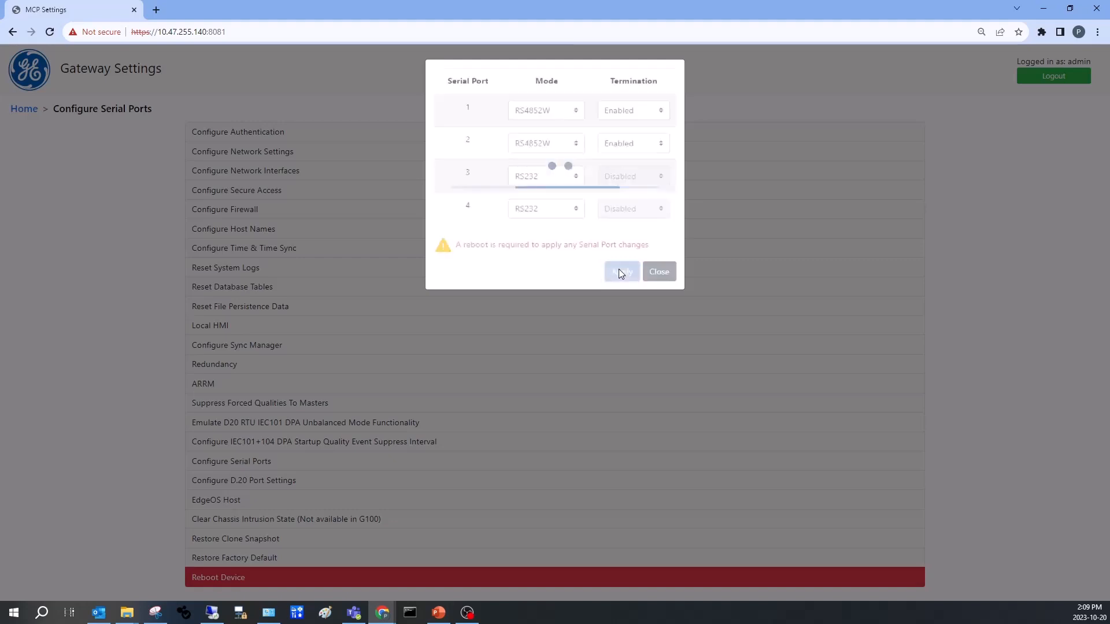
click(657, 273)
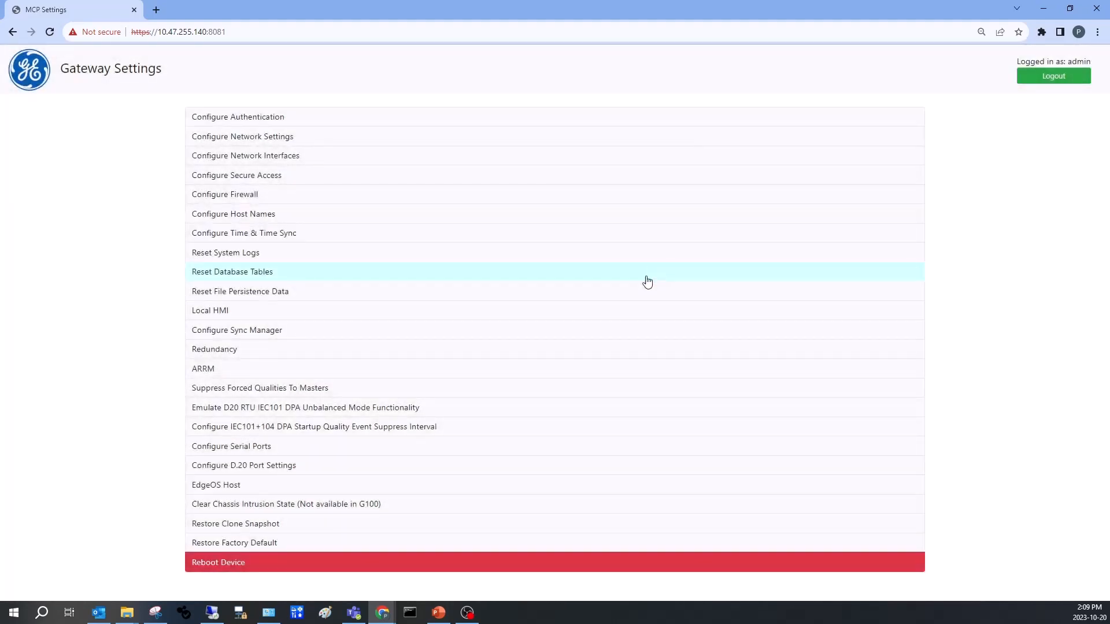
Reboot the device after the serial port changes, confirming with YES and acknowledging the status notice
click(242, 564)
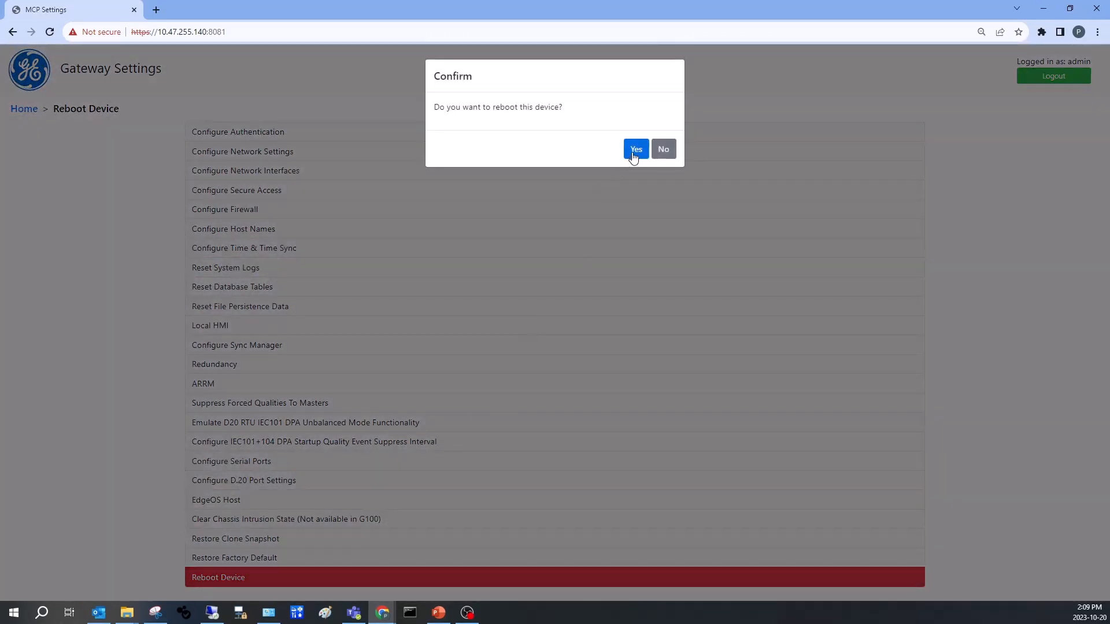
click(635, 150)
click(603, 183)
text(YE)
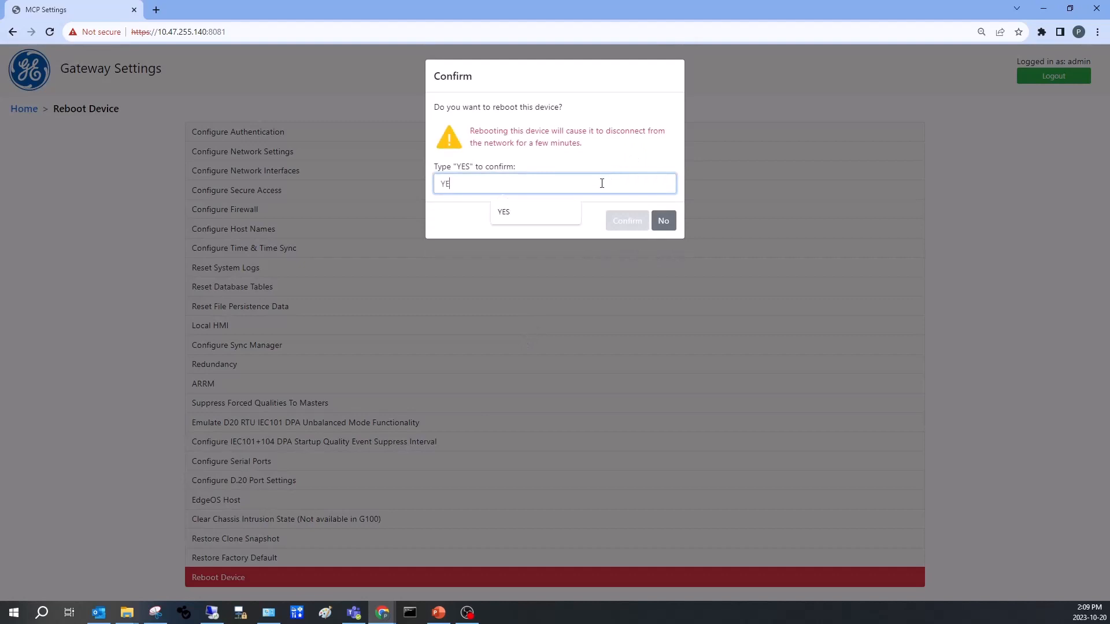
text(S)
click(620, 220)
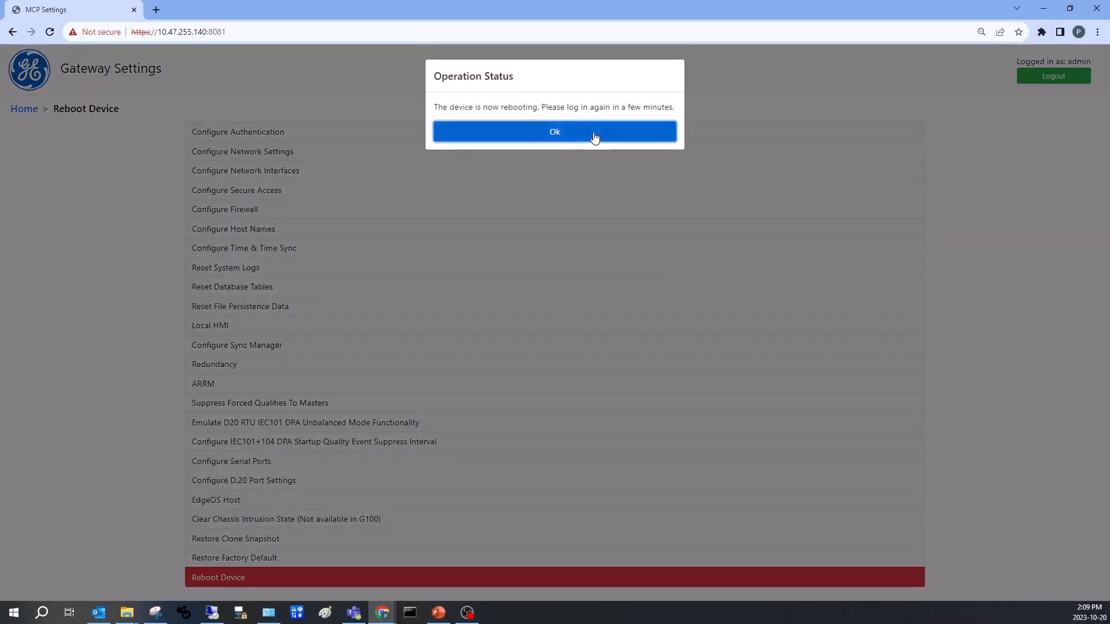
click(595, 138)
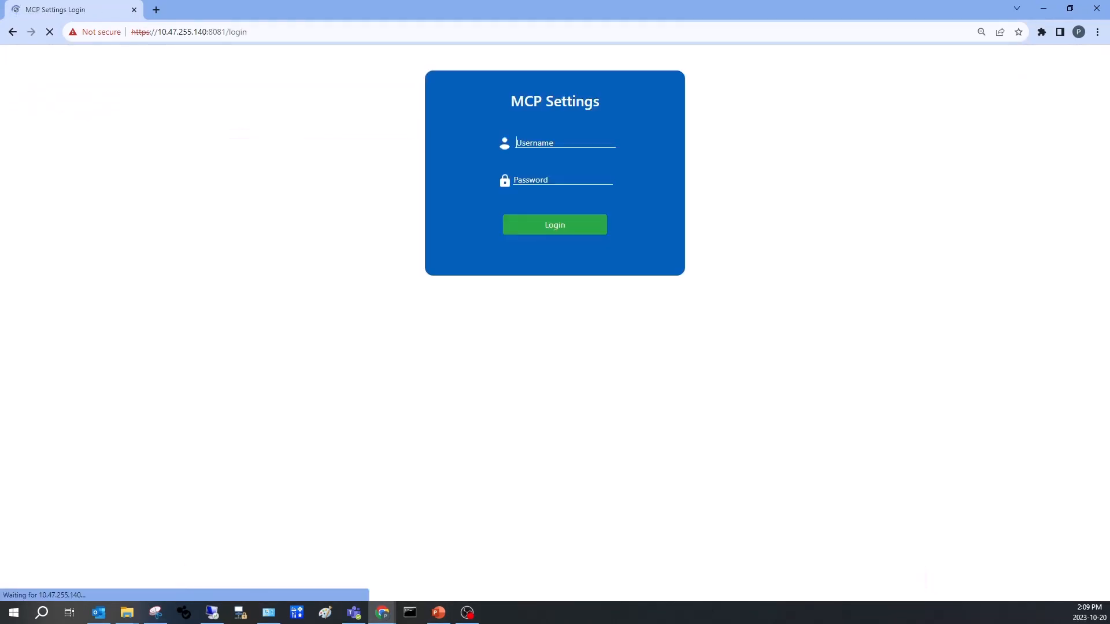